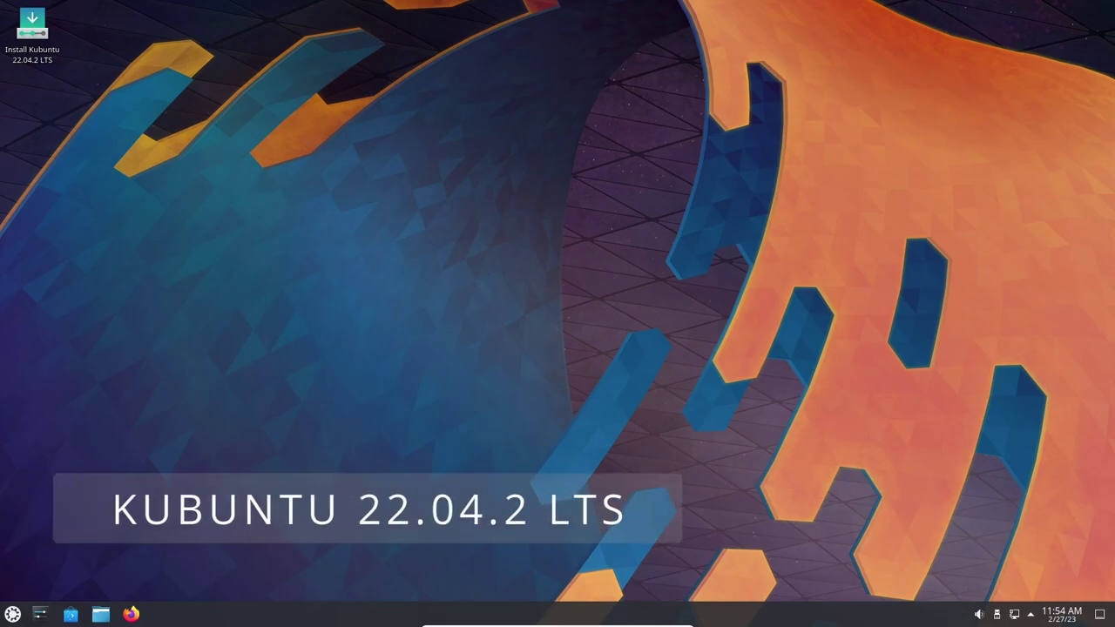
# Open Konsole, run uname -a and uname -r to check the kernel information, and close the terminal.
pyautogui.click(12, 614)
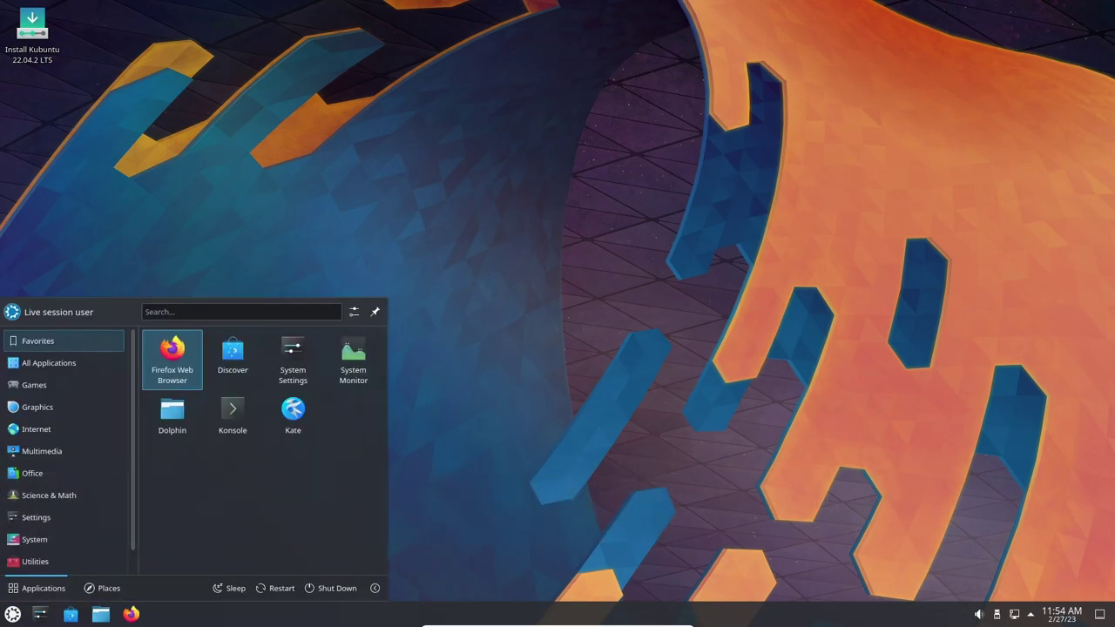
pyautogui.click(233, 411)
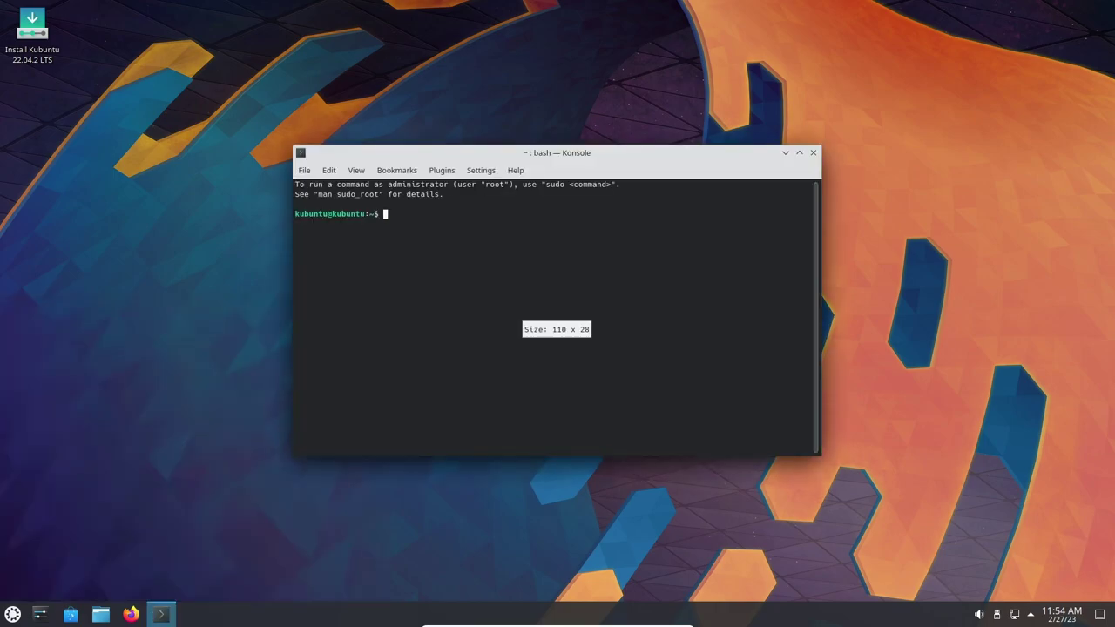
pyautogui.write('uname -a')
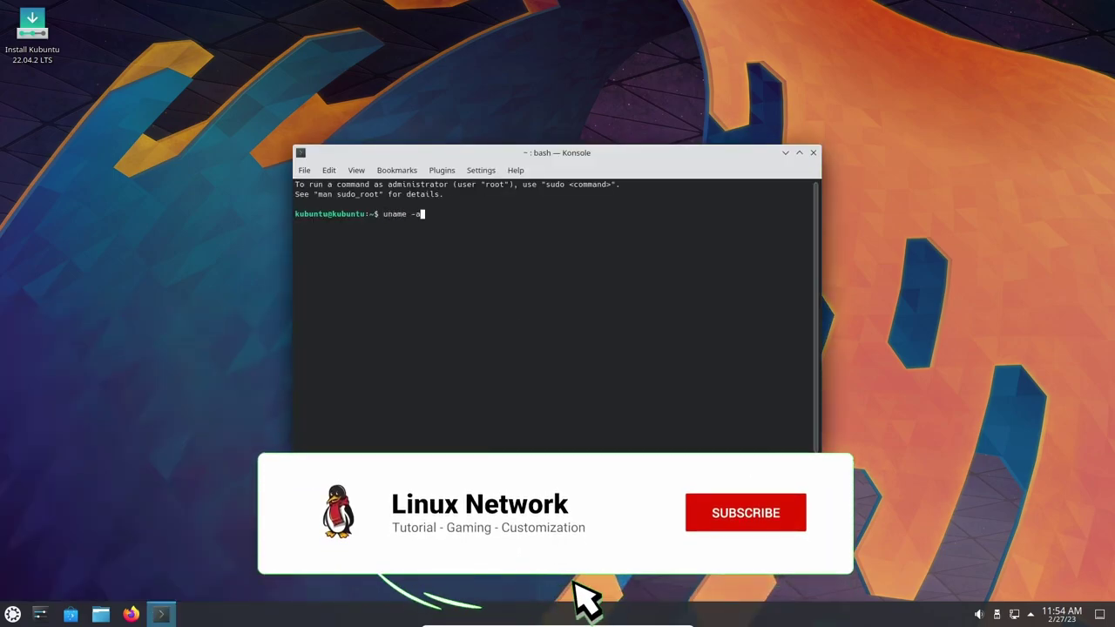
pyautogui.press('Return')
pyautogui.write('unam')
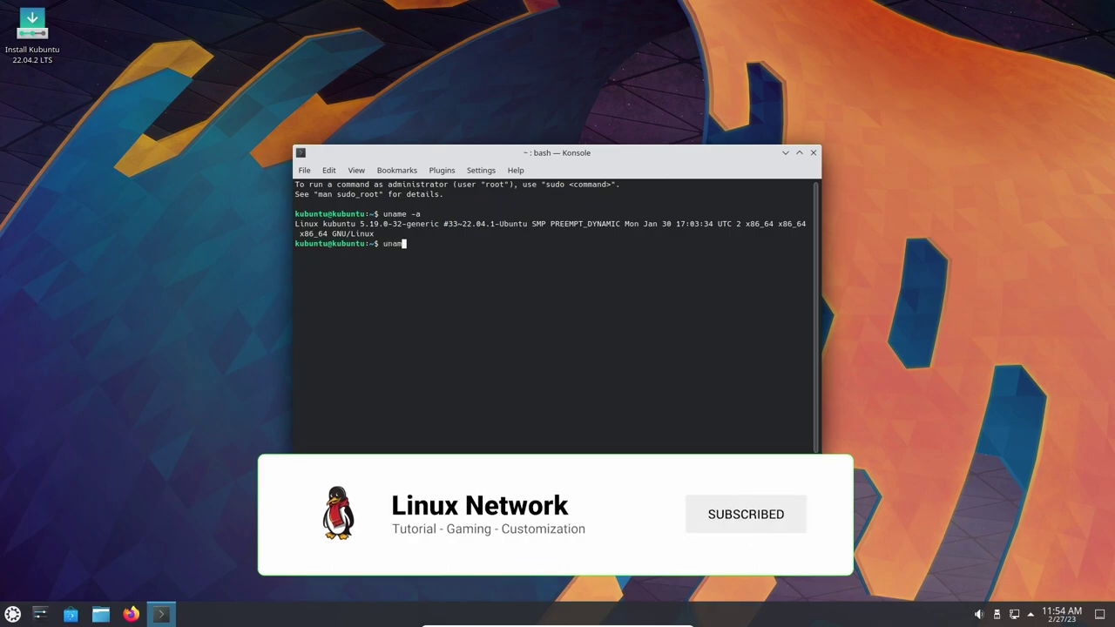
pyautogui.write('e -r')
pyautogui.press('Return')
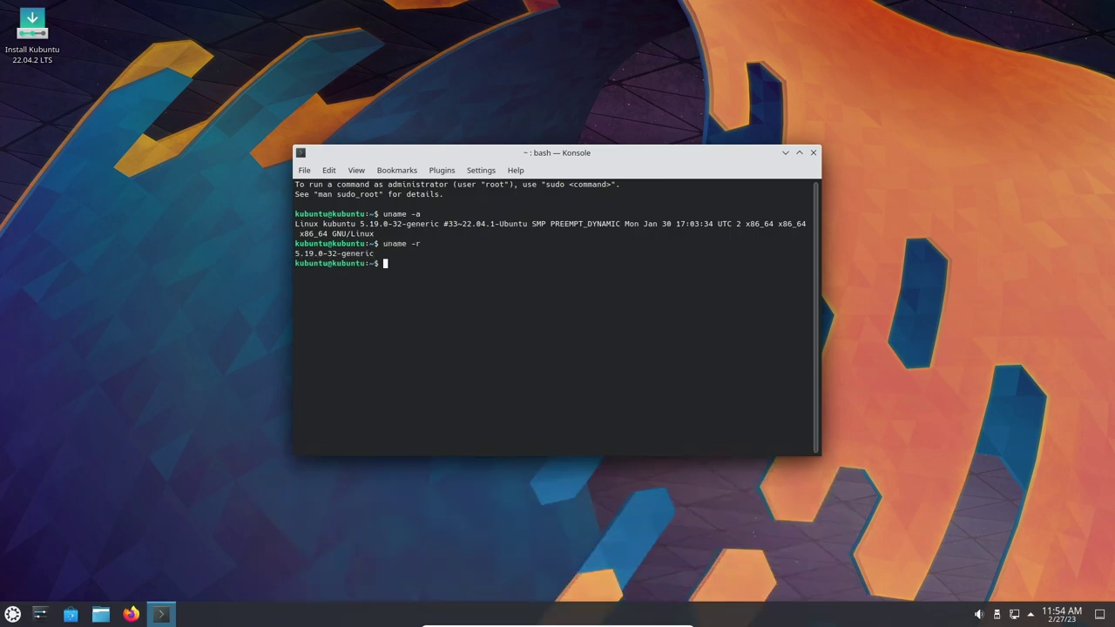
pyautogui.click(813, 152)
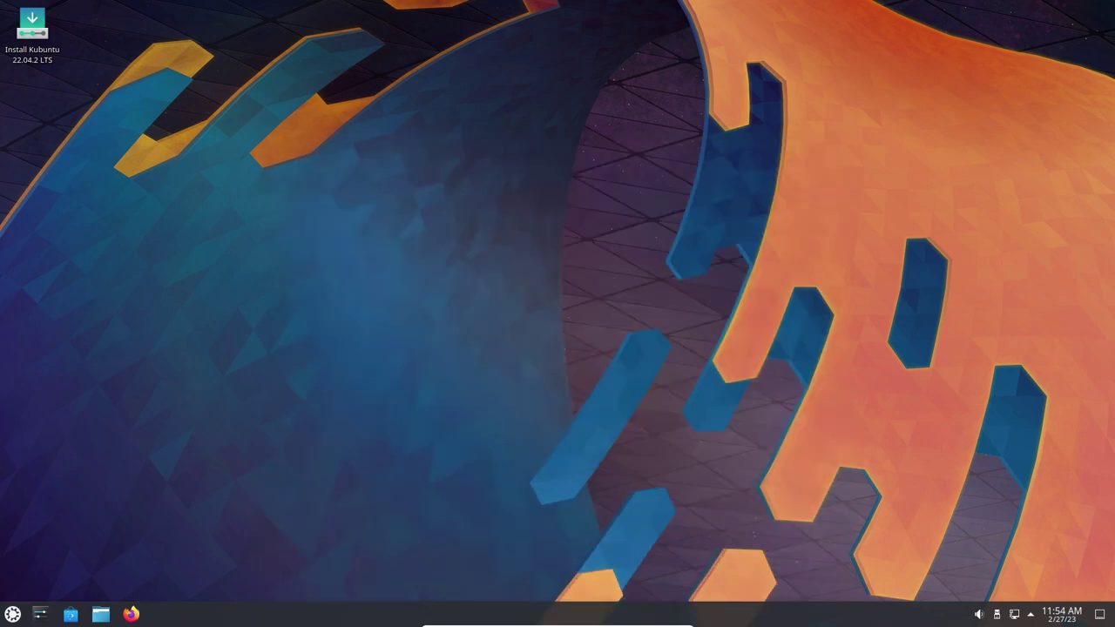
# Open the Dolphin file manager, move its window toward the desktop's upper area and enlarge it.
pyautogui.click(101, 615)
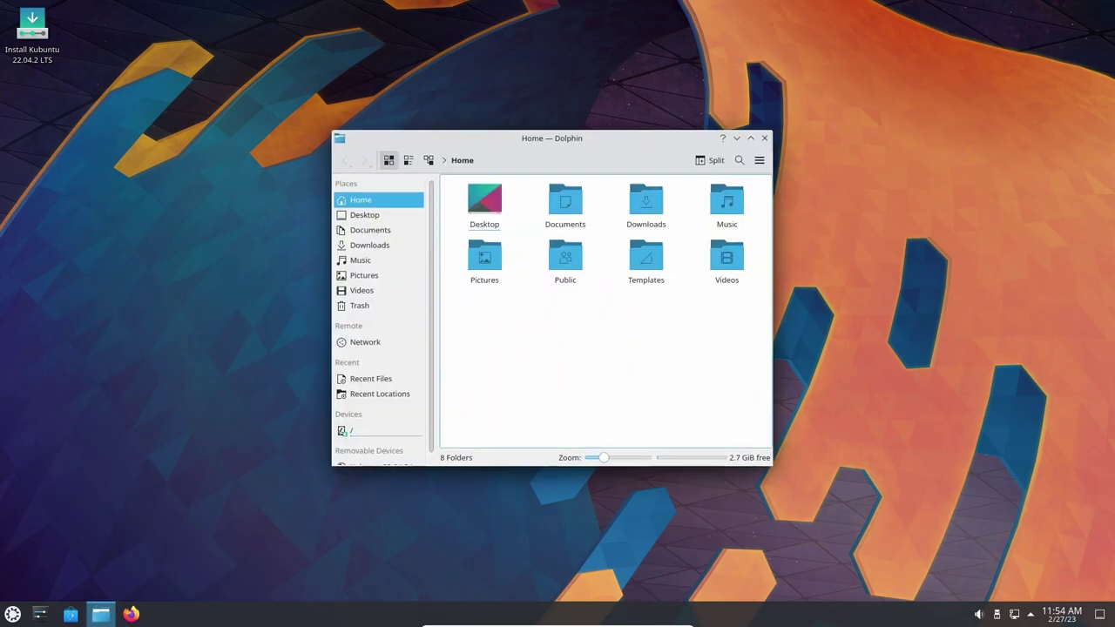
pyautogui.moveTo(551, 139); pyautogui.dragTo(404, 56)
pyautogui.moveTo(625, 383); pyautogui.dragTo(885, 413)
# View the About KDE information from Dolphin and close the dialog.
pyautogui.click(873, 77)
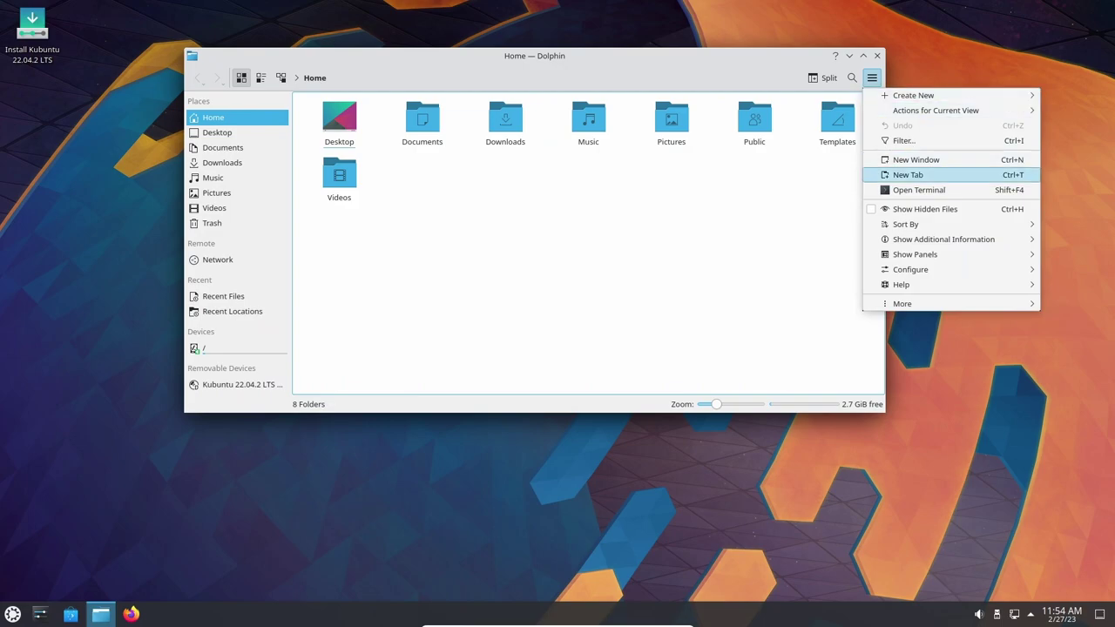
pyautogui.moveTo(910, 270)
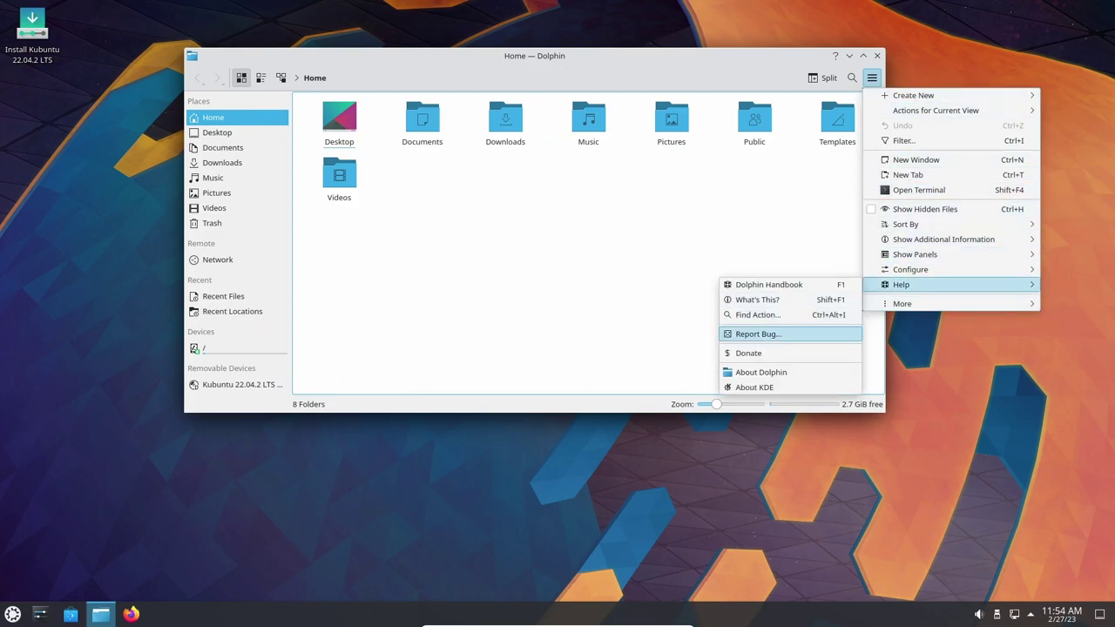
pyautogui.click(754, 387)
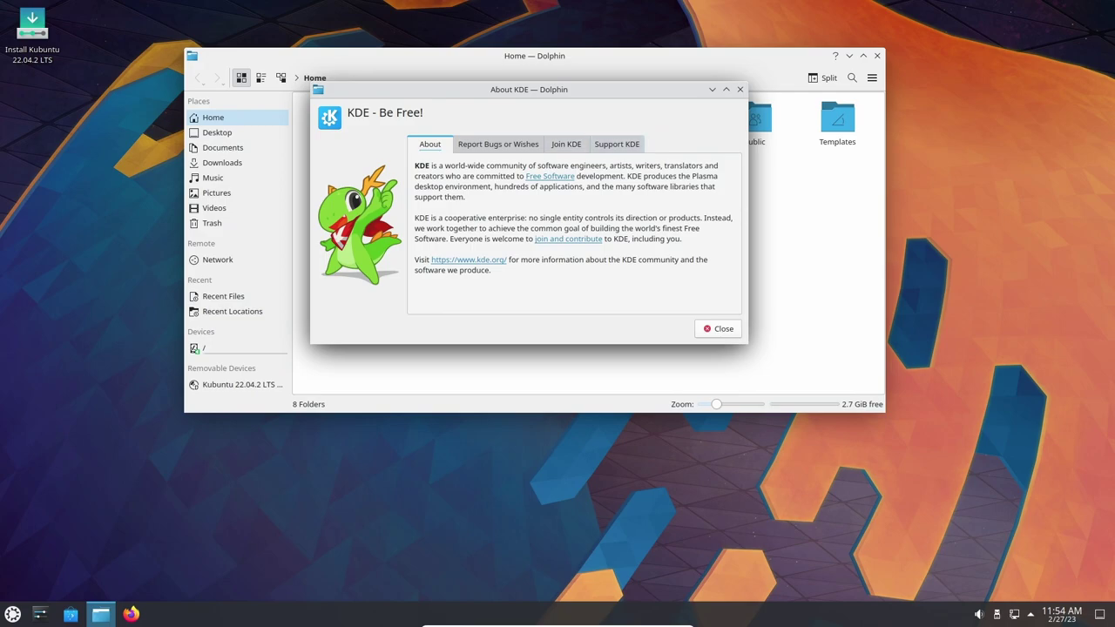
pyautogui.click(741, 89)
# View the About Dolphin version information, then close the dialog and the file manager.
pyautogui.click(872, 77)
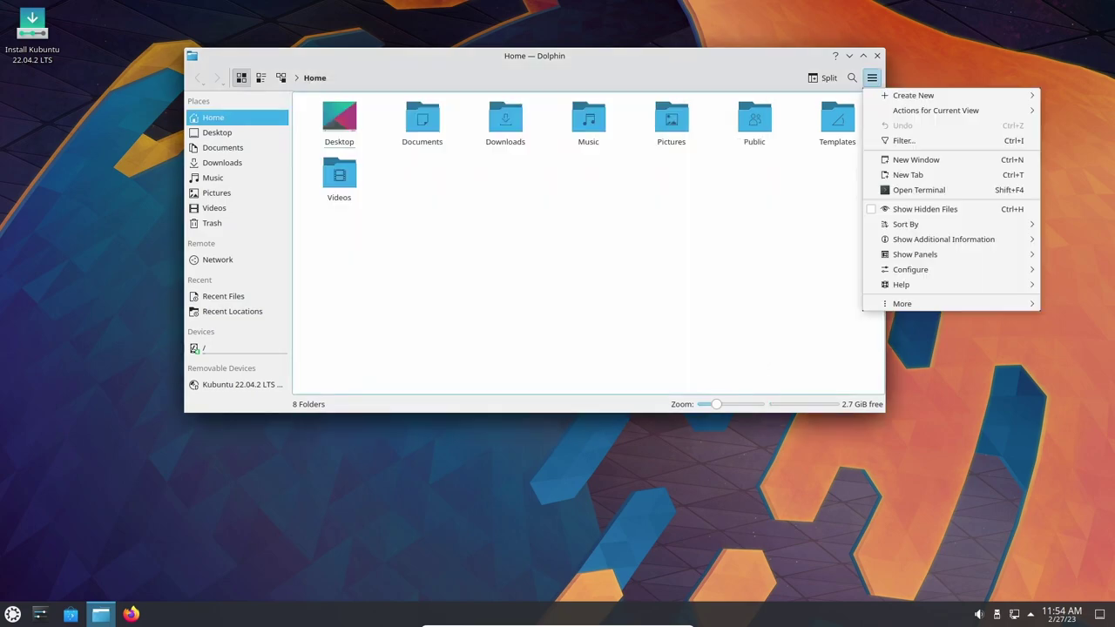
pyautogui.moveTo(906, 285)
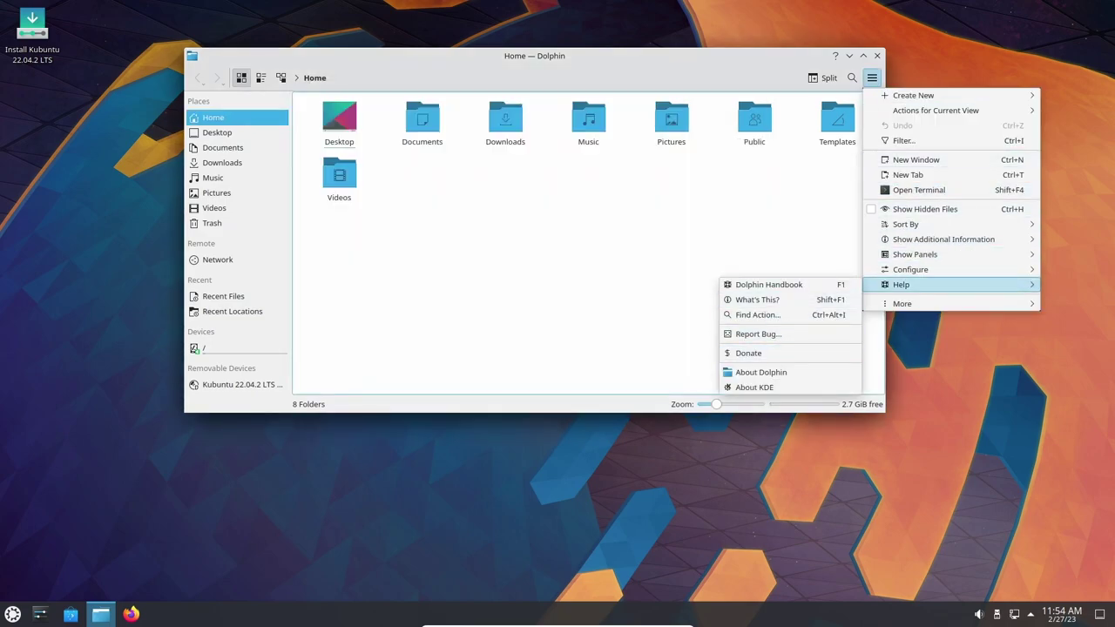
pyautogui.click(761, 372)
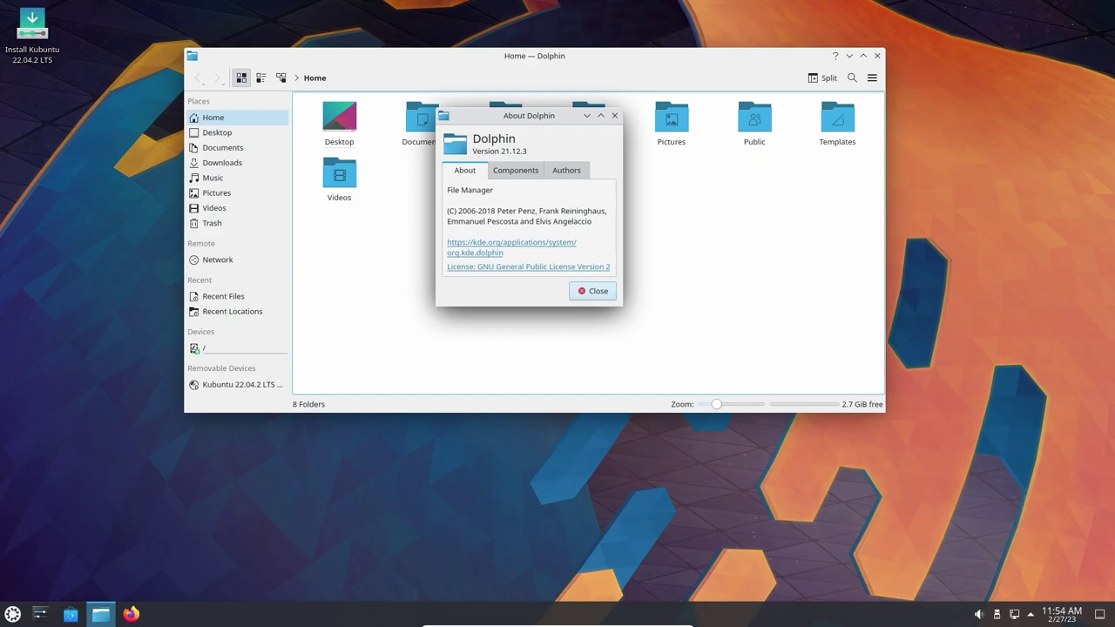
pyautogui.click(614, 115)
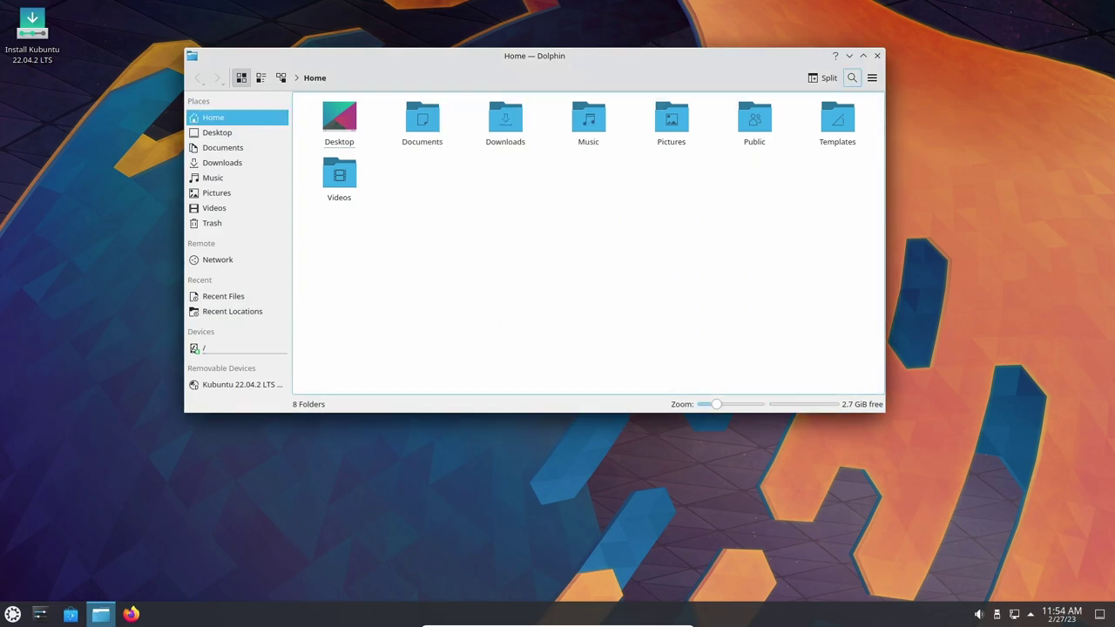
pyautogui.click(878, 55)
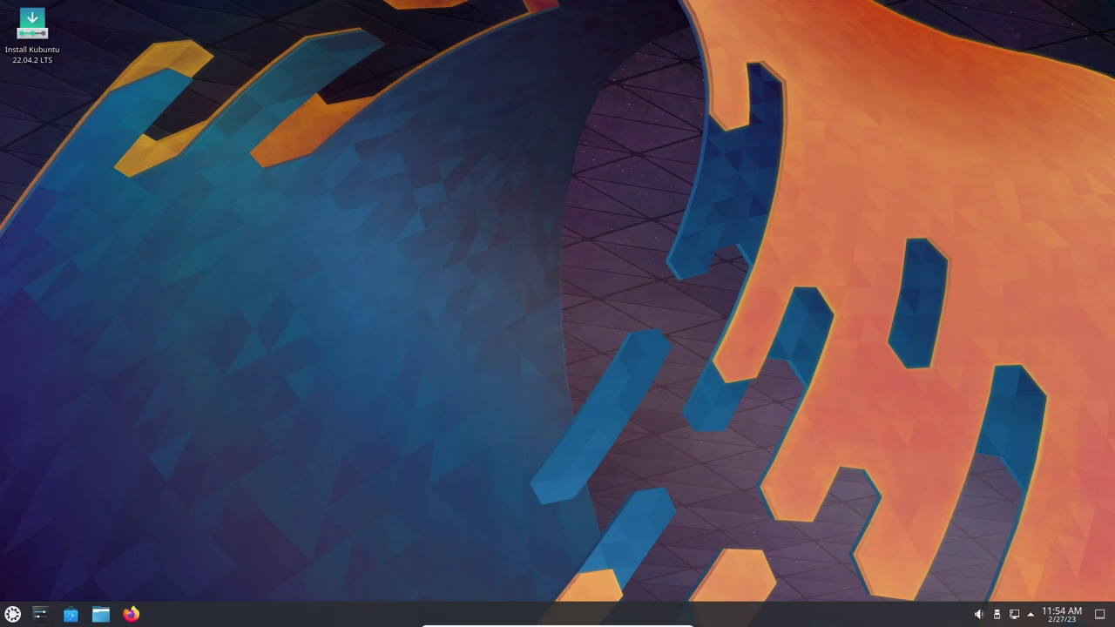
# Open the Appearance section of System Settings and move the window up toward the desktop's upper edge.
pyautogui.press('super')
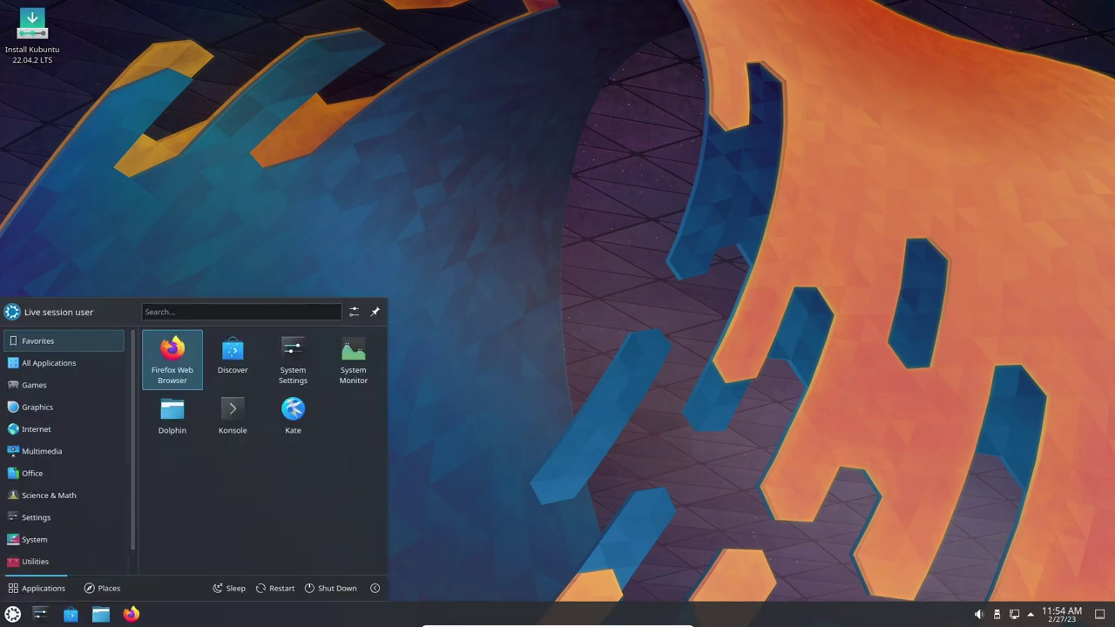
pyautogui.press('Right')
pyautogui.press('Right')
pyautogui.press('Return')
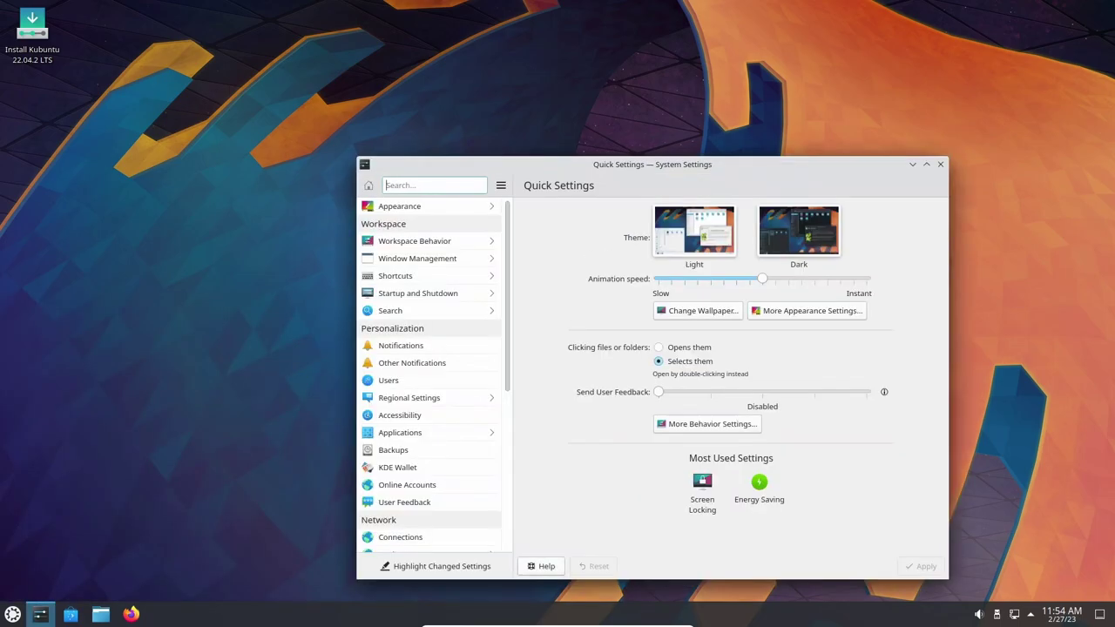
pyautogui.click(400, 207)
pyautogui.moveTo(715, 164); pyautogui.dragTo(566, 34)
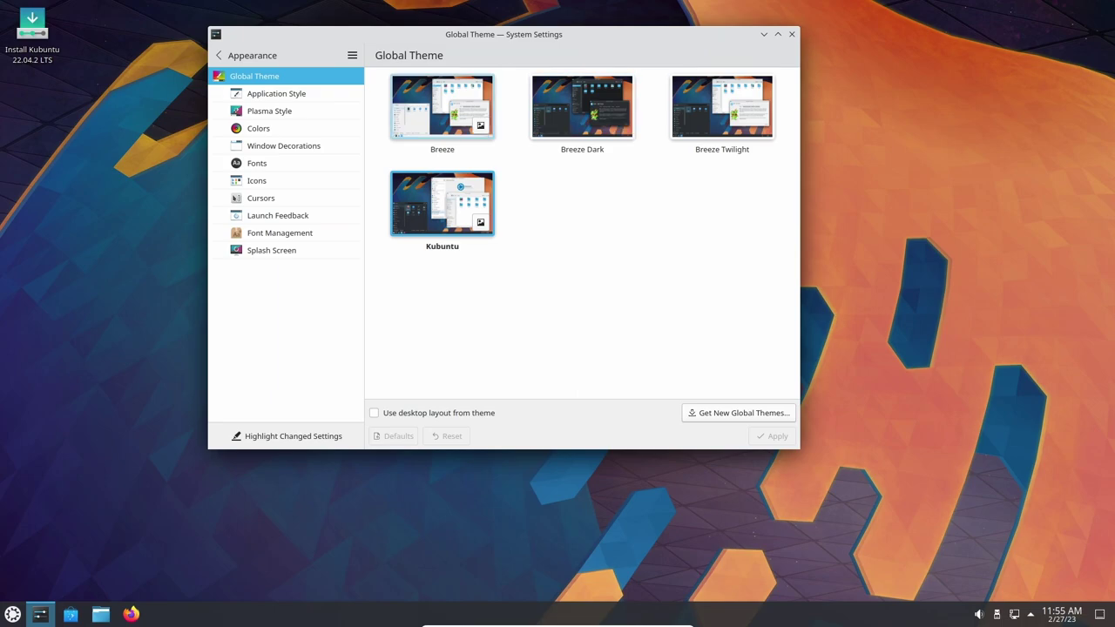
# Look through the Application Style, Plasma Style, Colors, Window Decorations and Fonts pages, then close System Settings.
pyautogui.click(276, 94)
pyautogui.click(269, 111)
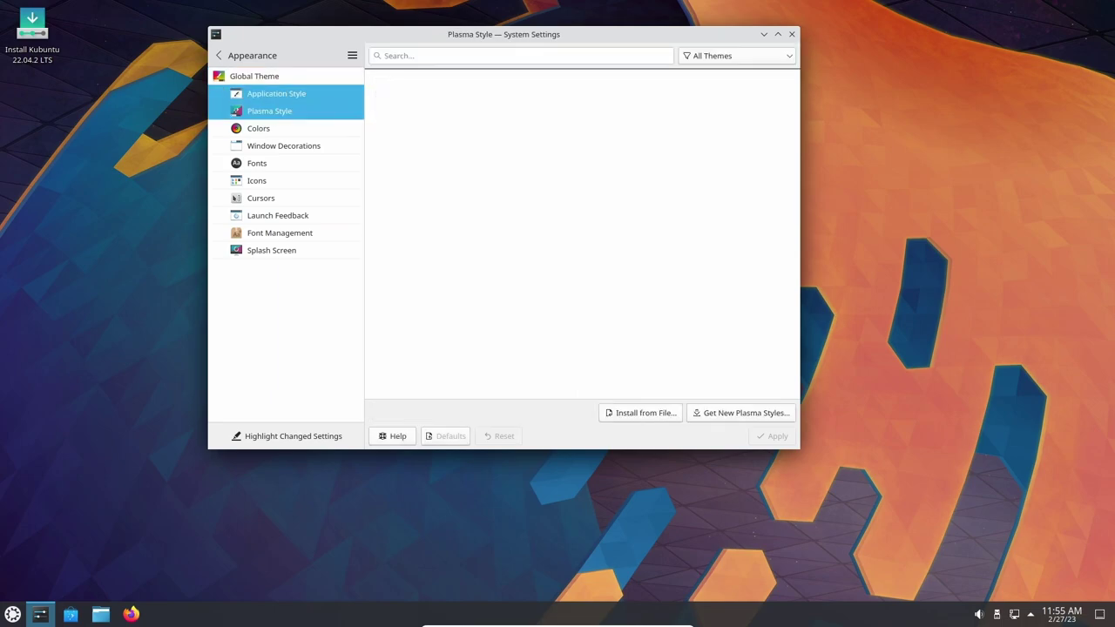
pyautogui.click(258, 128)
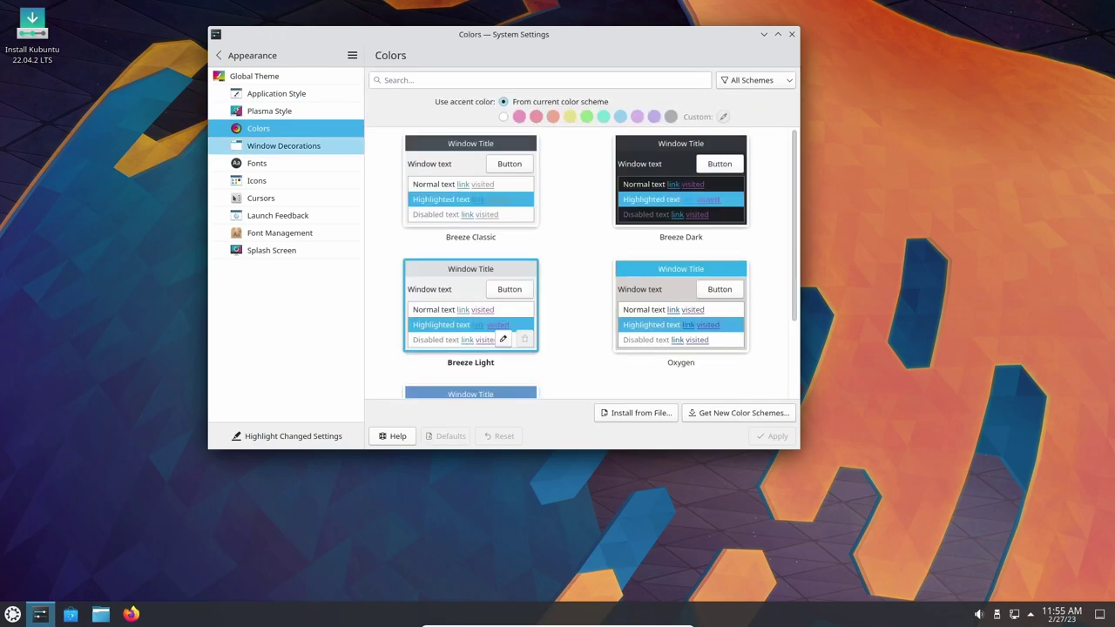
pyautogui.click(284, 145)
pyautogui.click(257, 163)
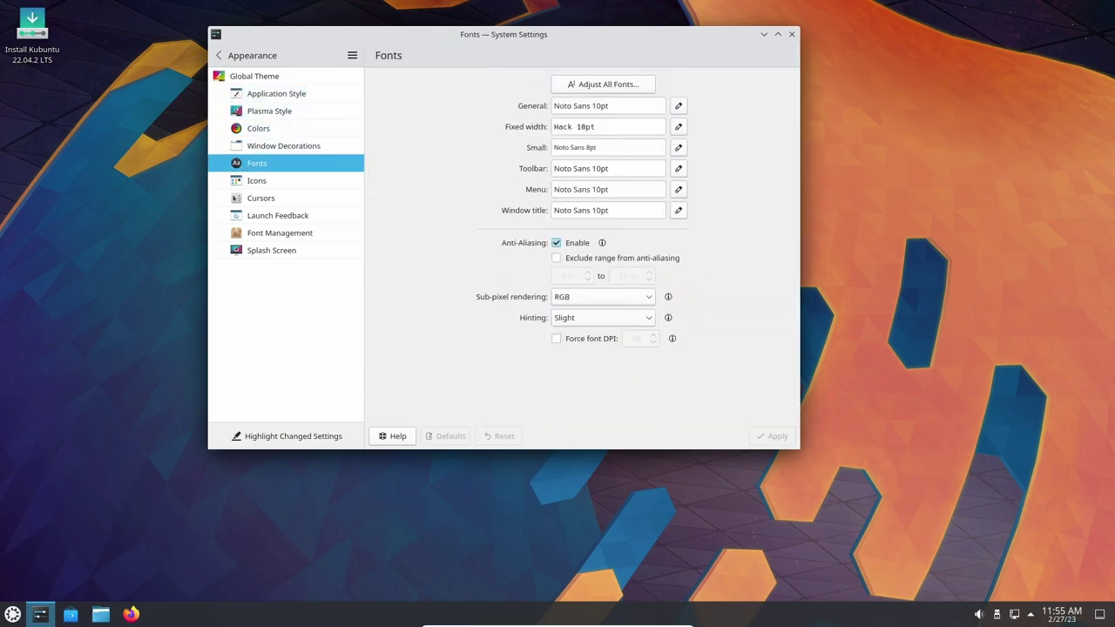
pyautogui.click(792, 34)
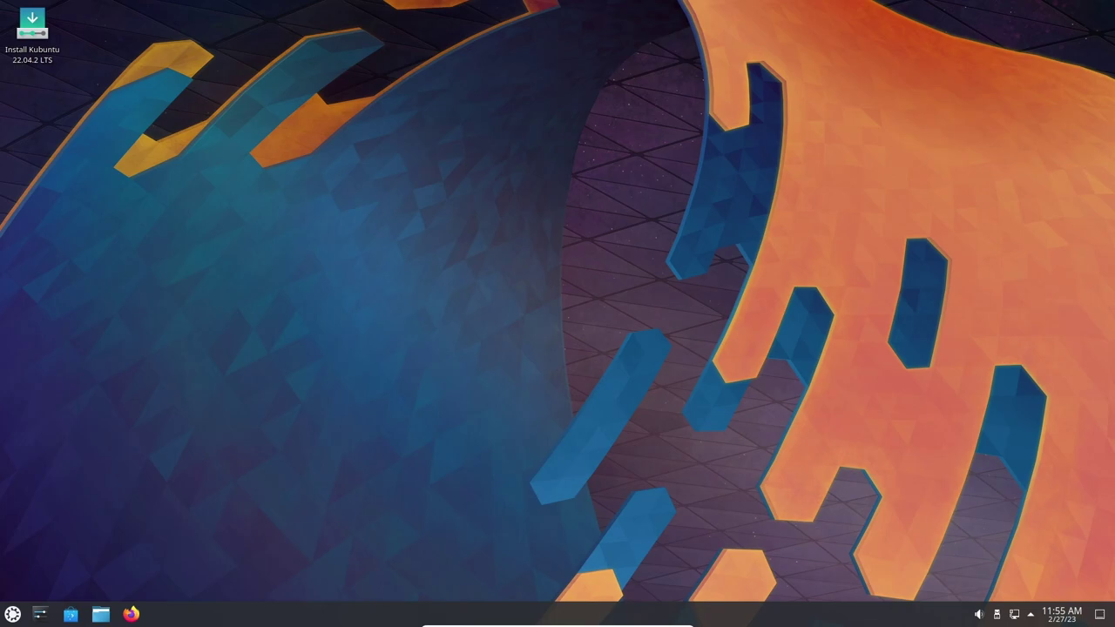
# Open System Monitor, examine its Overview, Applications, History and Processes pages, and close it.
pyautogui.press('super')
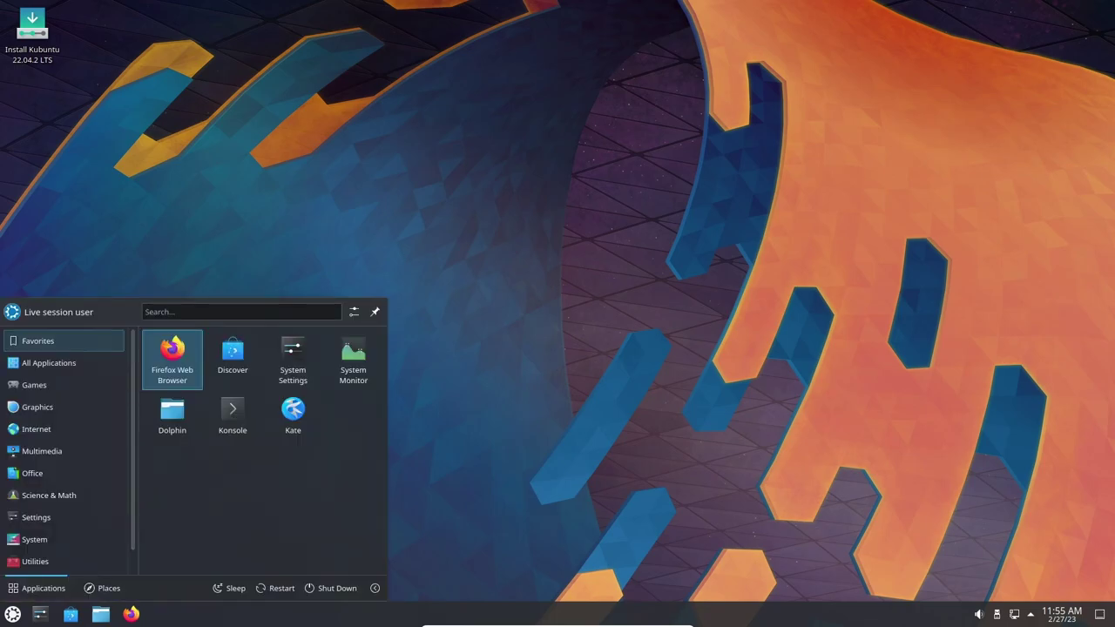
pyautogui.click(373, 375)
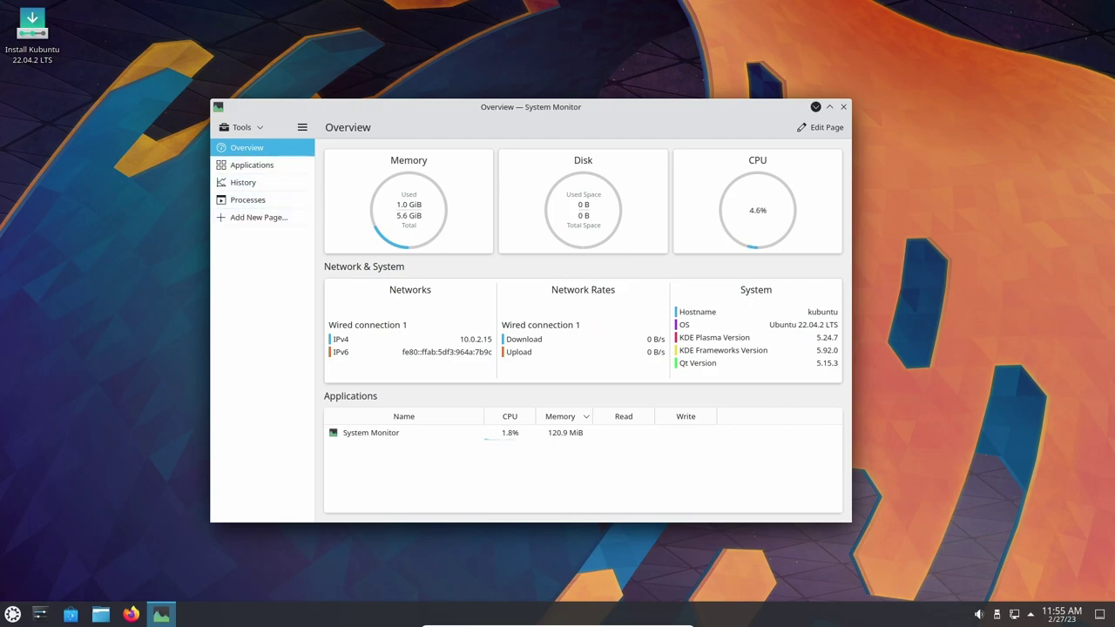
pyautogui.click(251, 165)
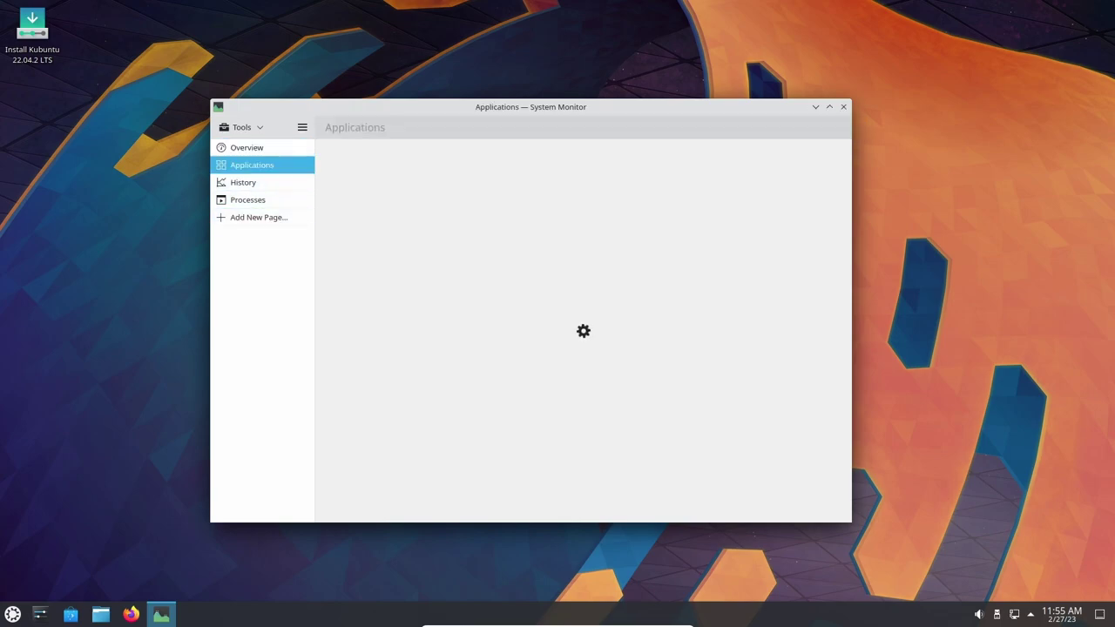
pyautogui.click(243, 182)
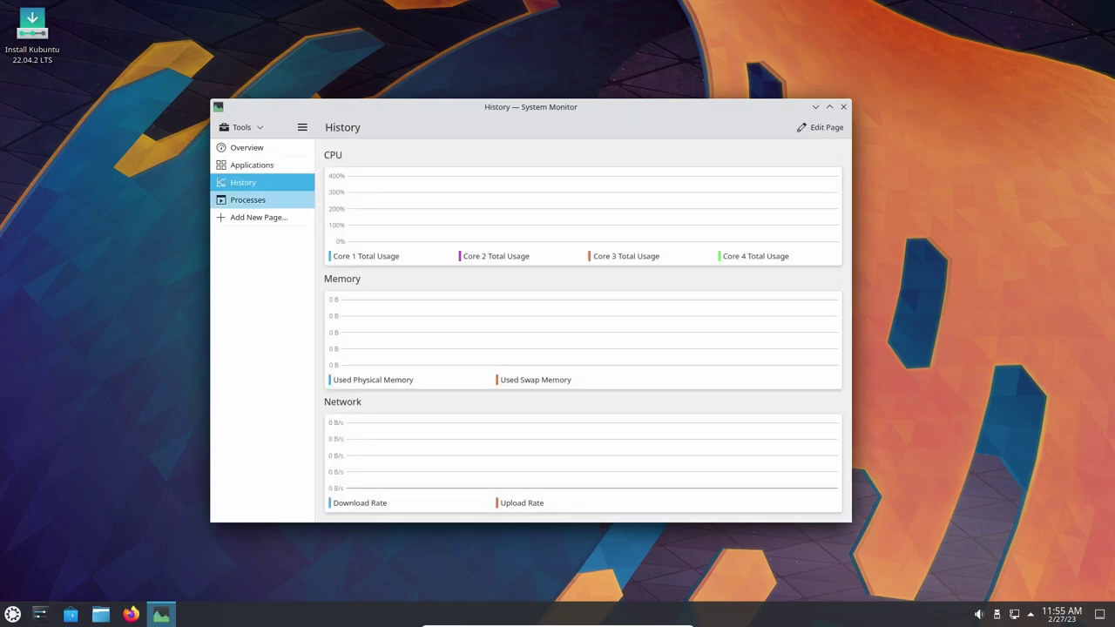
pyautogui.click(248, 199)
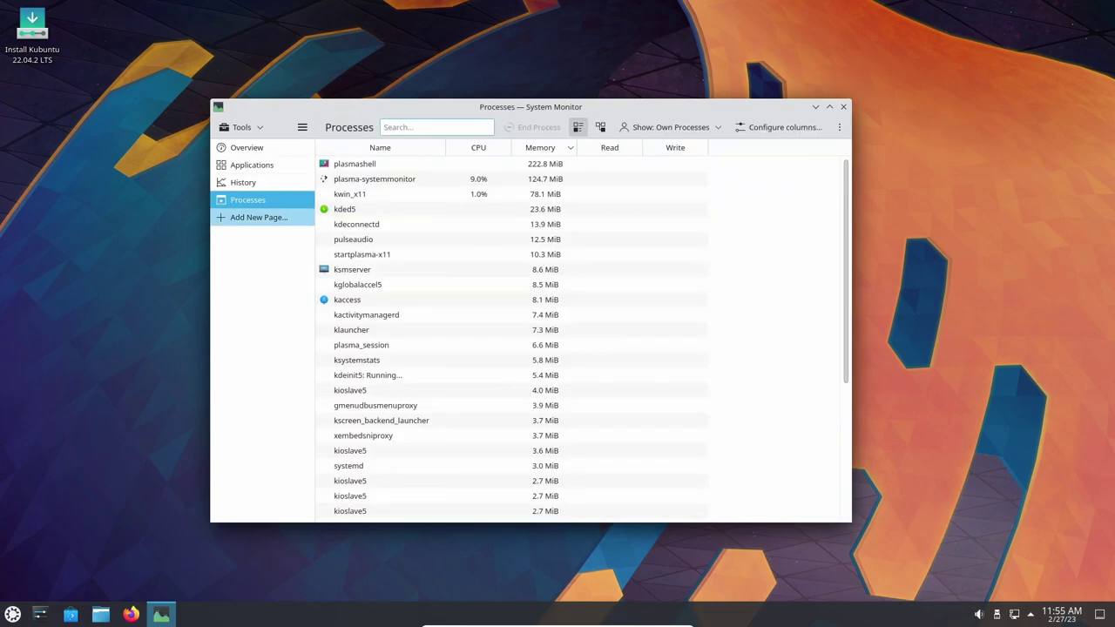
pyautogui.click(259, 217)
pyautogui.click(610, 334)
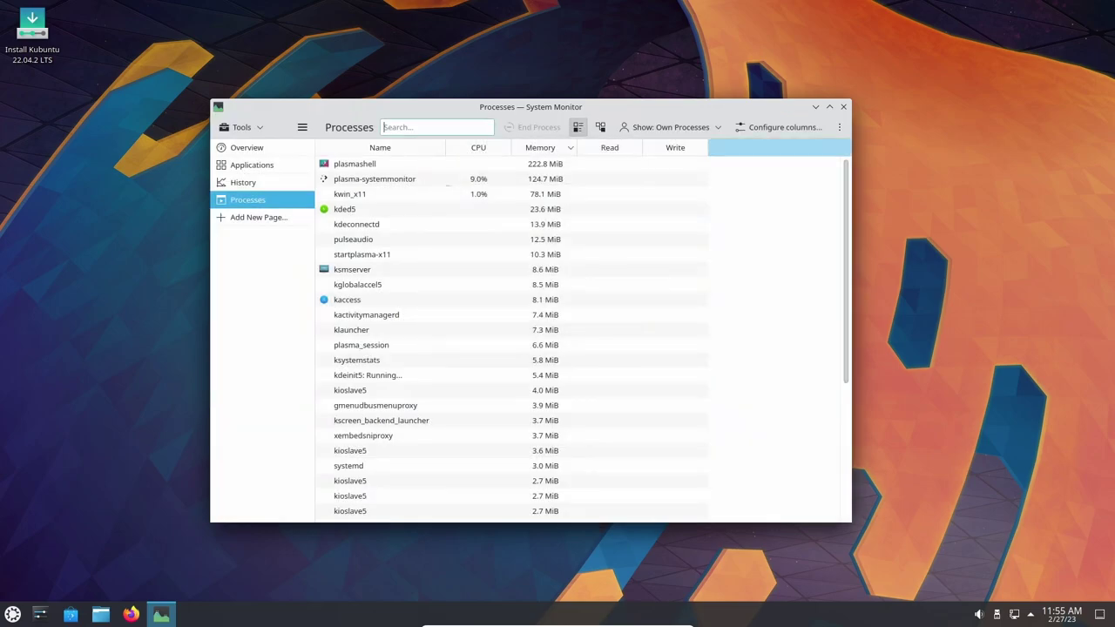
pyautogui.click(843, 107)
# Reopen System Settings on the Global Theme page and open the catalogue of new downloadable global themes.
pyautogui.click(40, 614)
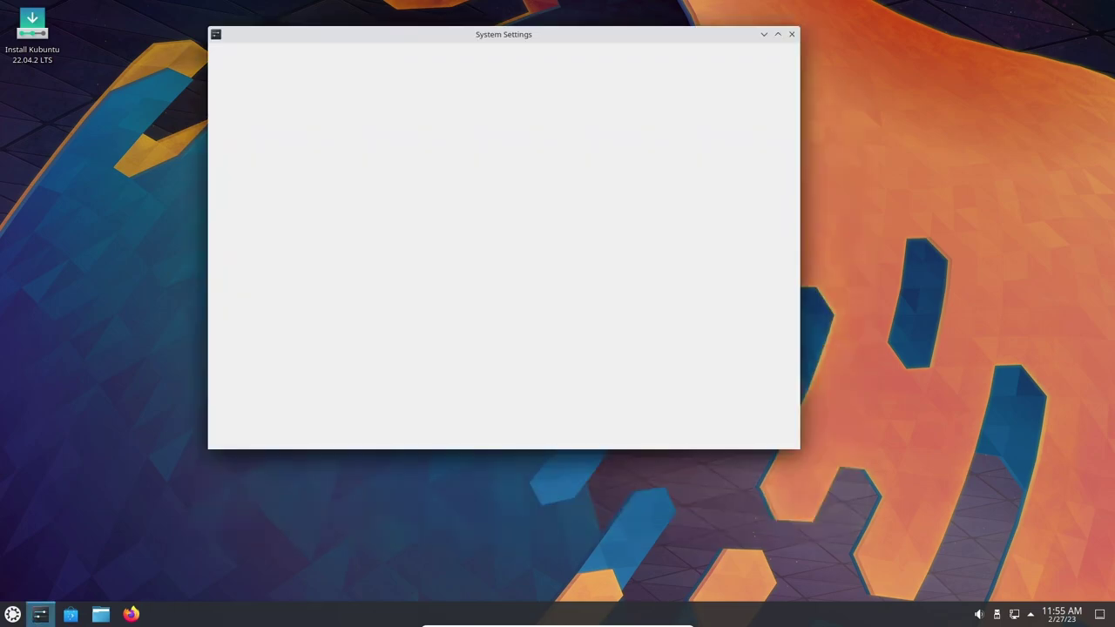
pyautogui.click(253, 76)
pyautogui.moveTo(592, 35); pyautogui.dragTo(560, 60)
pyautogui.click(707, 438)
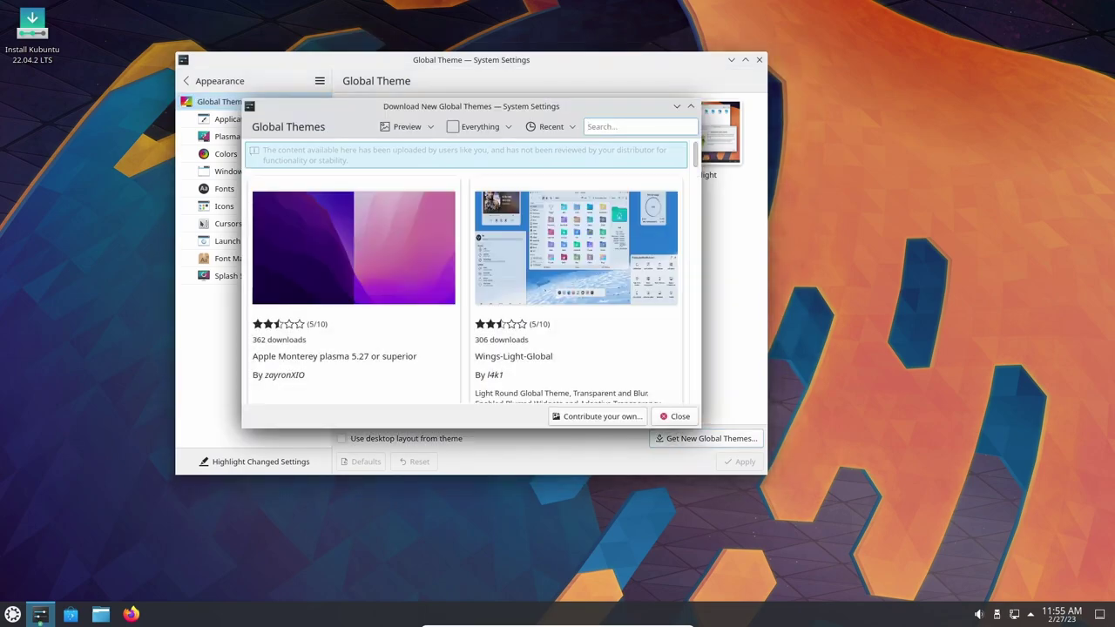
# Place the theme download window beside the settings, browse the available global themes, and close it.
pyautogui.moveTo(575, 107); pyautogui.dragTo(904, 74)
pyautogui.scroll(-1, 906, 218)
pyautogui.scroll(-6, 907, 261)
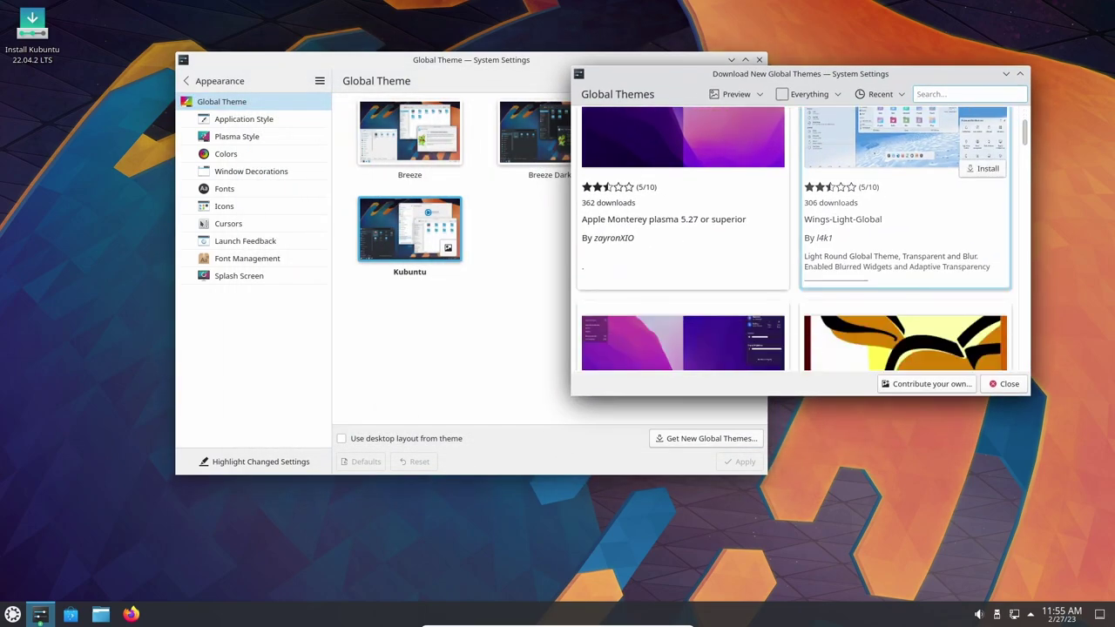
pyautogui.scroll(-3, 906, 261)
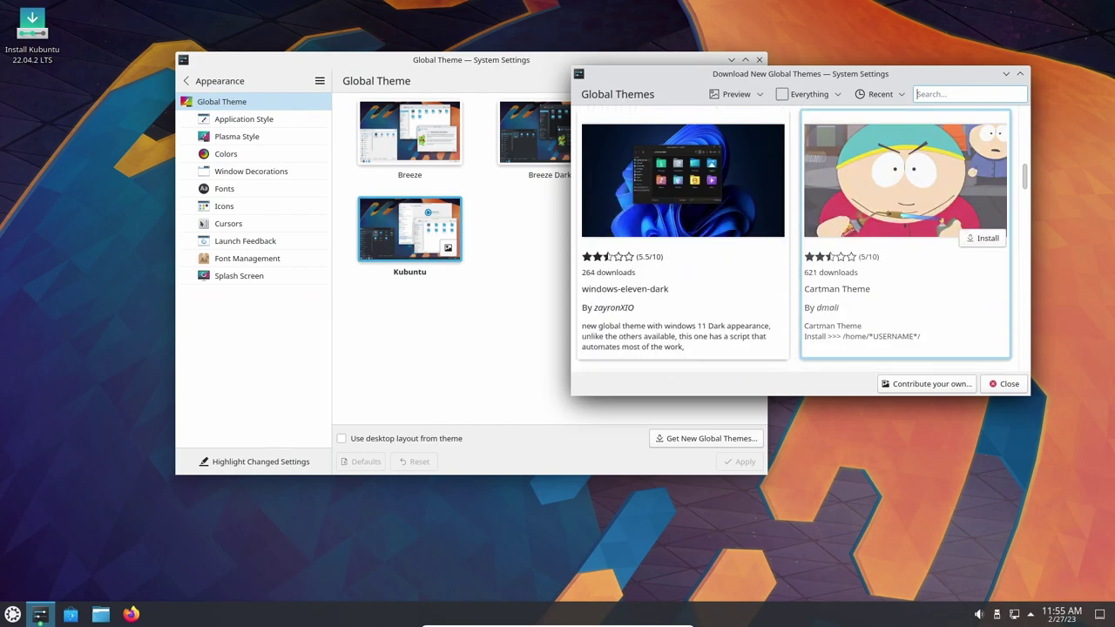
pyautogui.scroll(1, 906, 262)
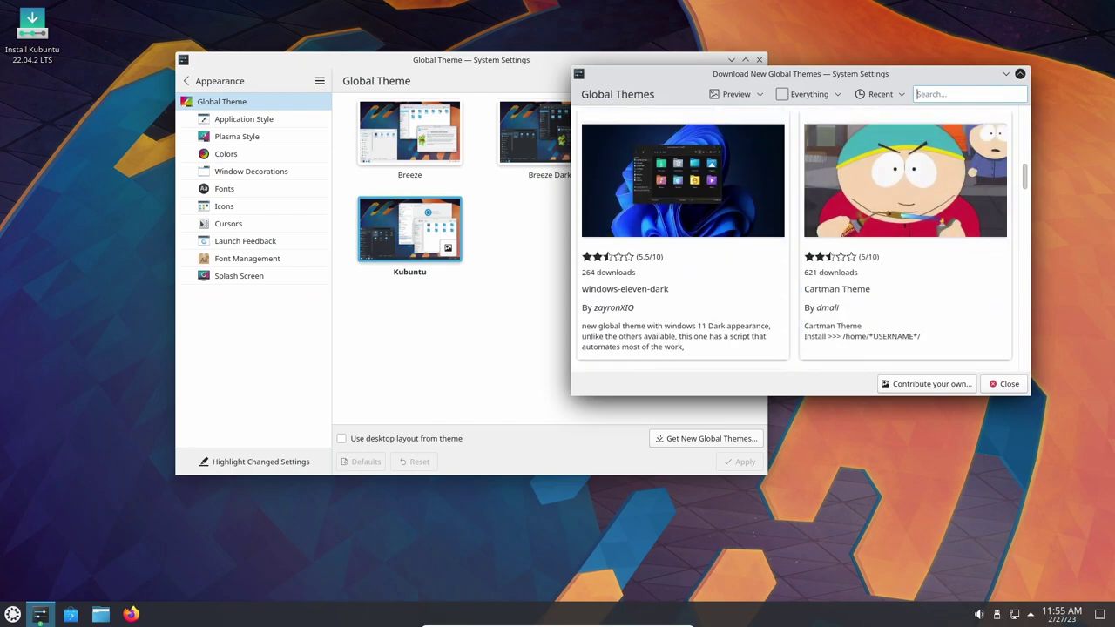
pyautogui.click(1021, 73)
# View the Fonts and Icons pages of the Appearance settings.
pyautogui.click(225, 189)
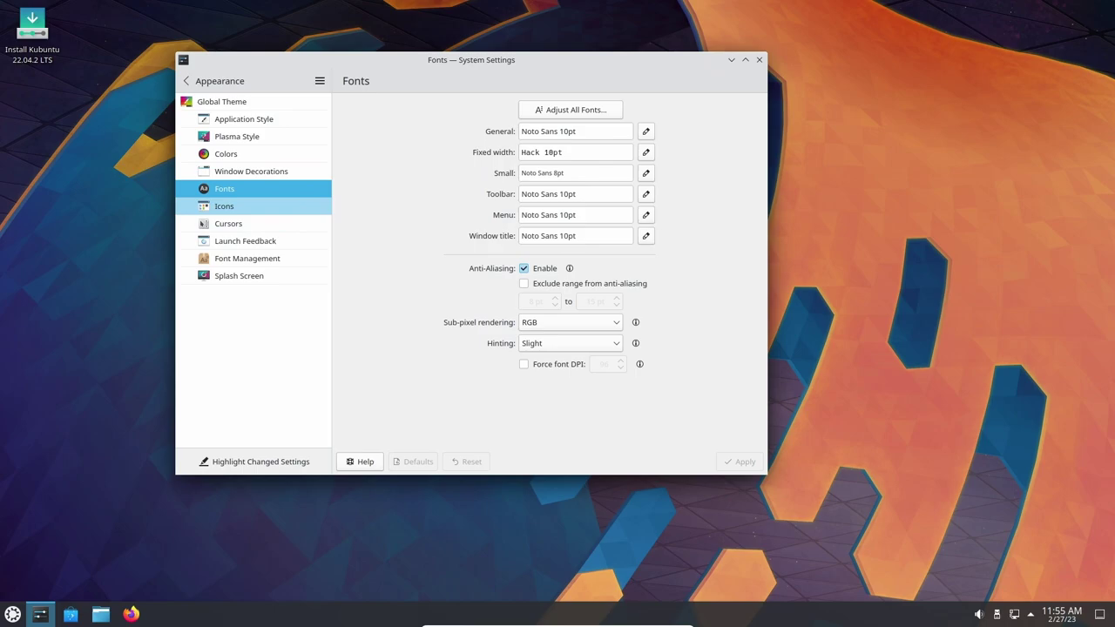
pyautogui.click(224, 206)
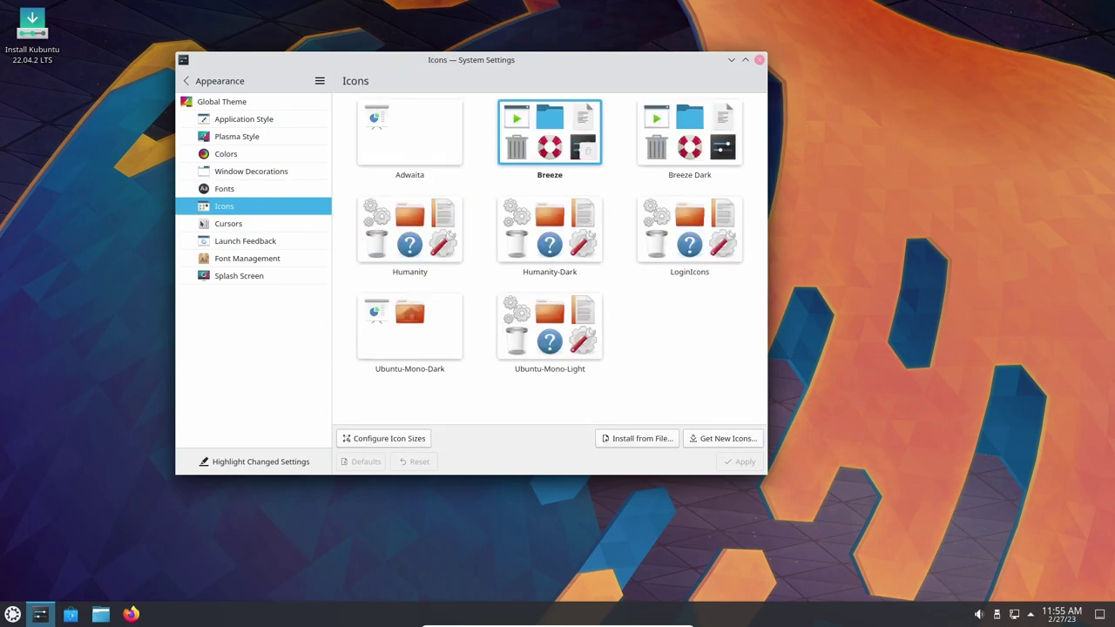
# Close System Settings and browse the full list of installed applications in the application launcher.
pyautogui.click(759, 59)
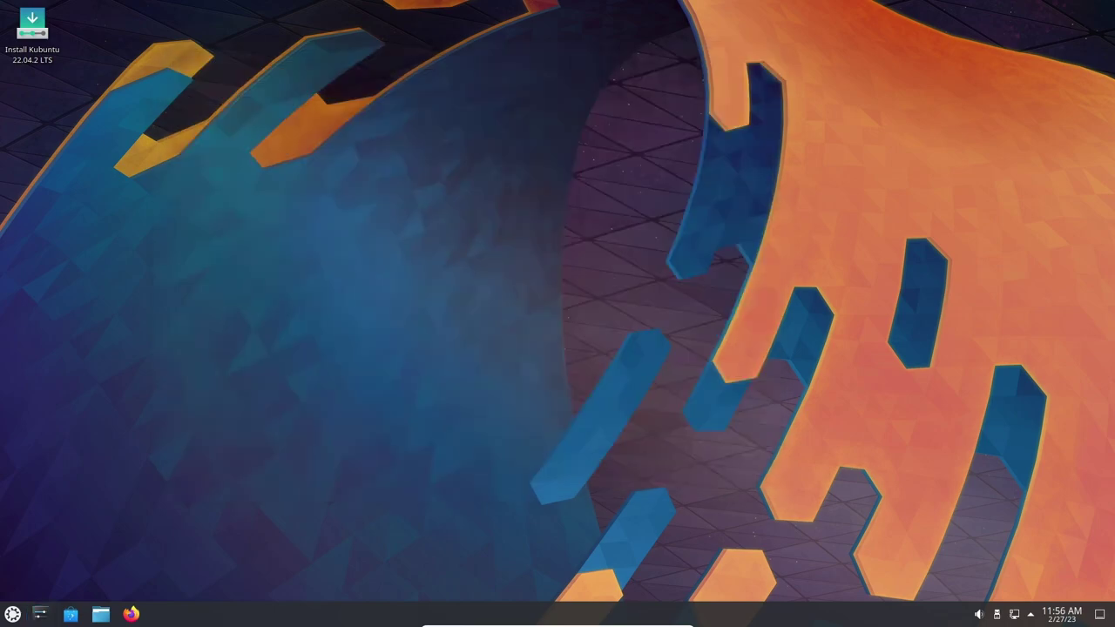
pyautogui.press('super')
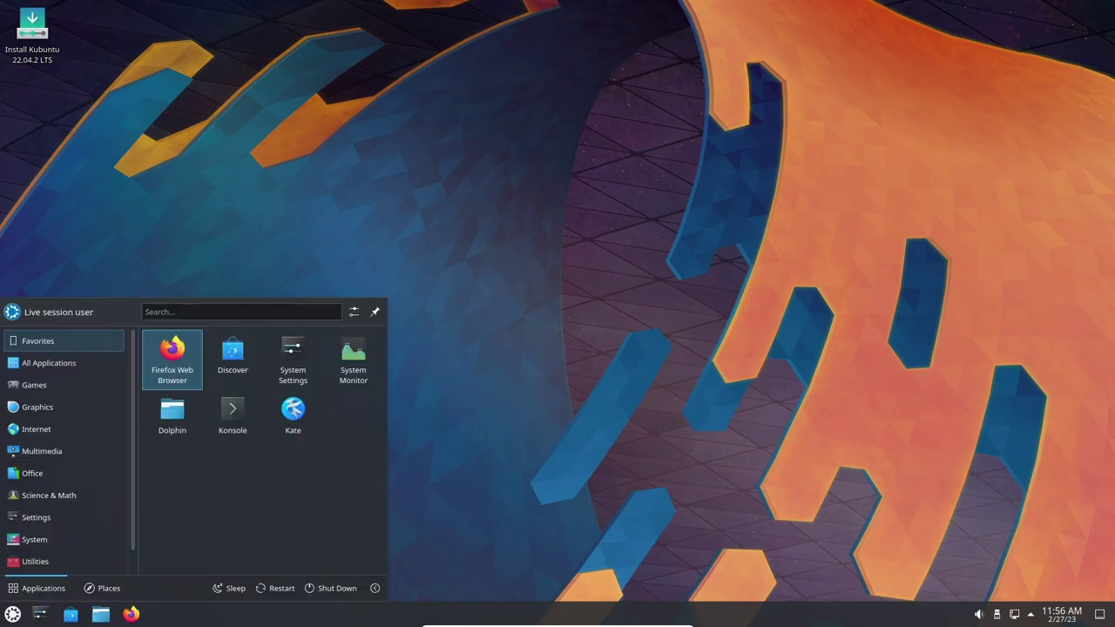
pyautogui.moveTo(49, 363)
pyautogui.scroll(-1, 258, 363)
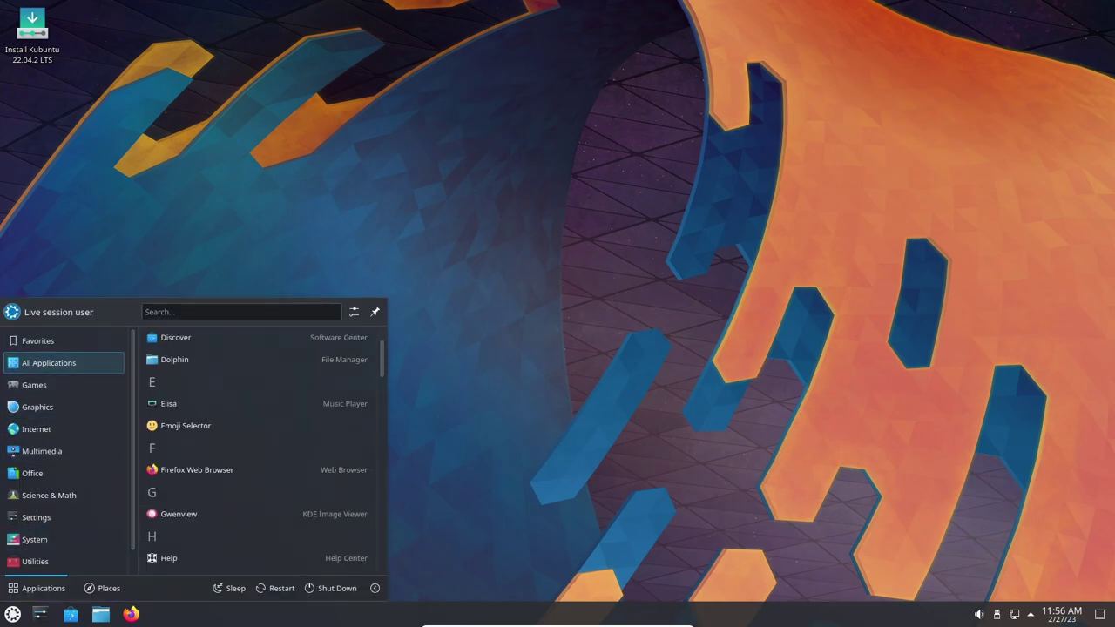
pyautogui.scroll(-2, 252, 396)
pyautogui.scroll(-2, 253, 396)
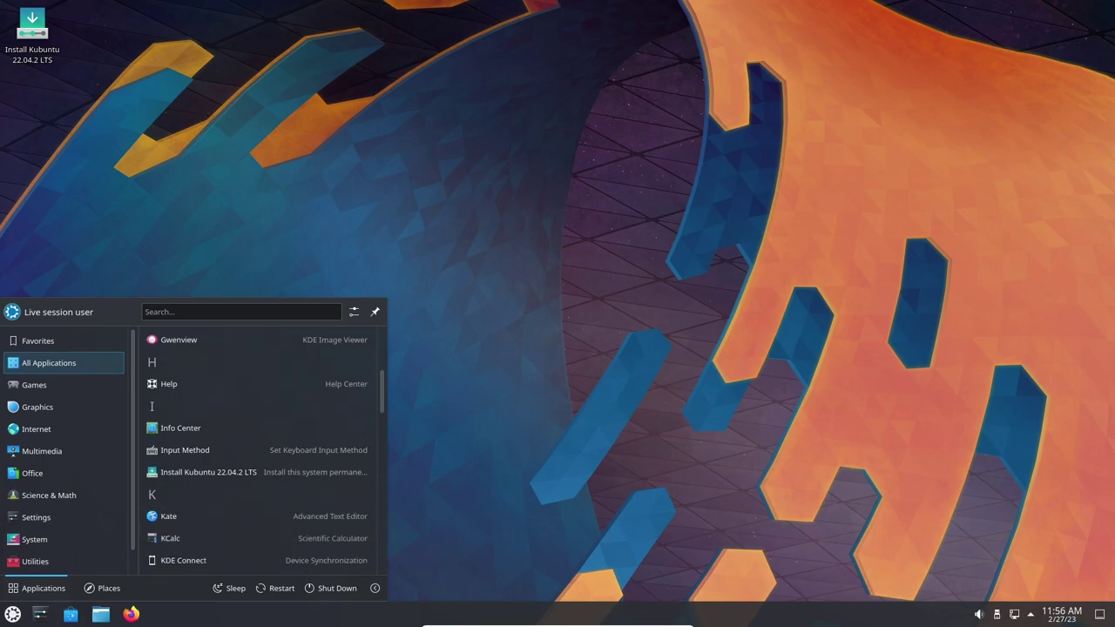
pyautogui.scroll(-3, 258, 443)
# Review the applications in the launcher's Office, Internet, Multimedia, System and Utilities categories.
pyautogui.moveTo(63, 474)
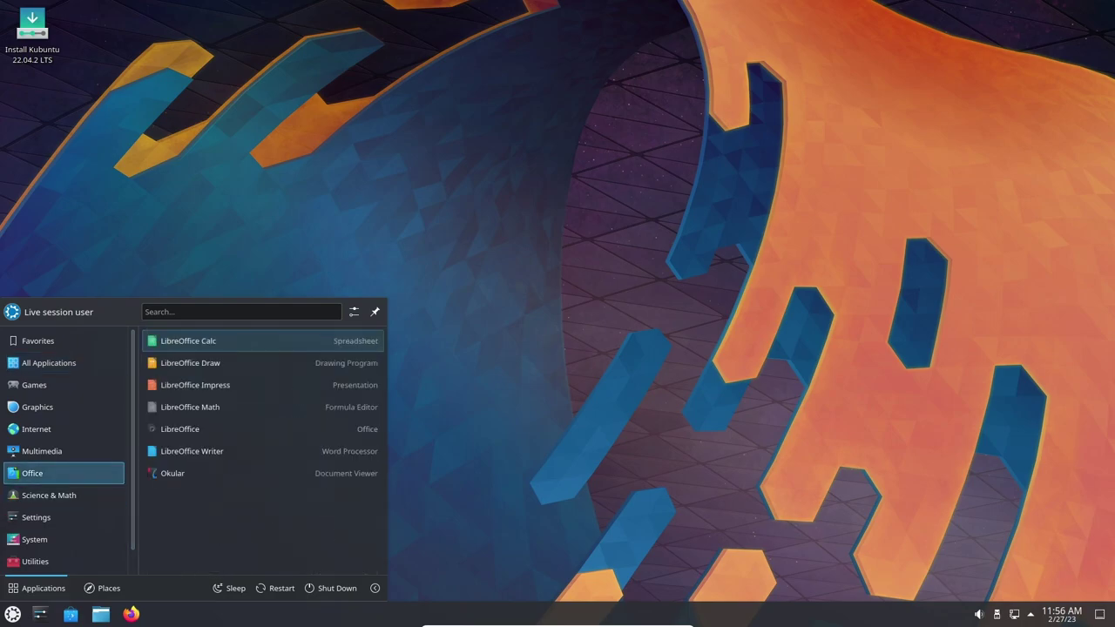
pyautogui.moveTo(63, 429)
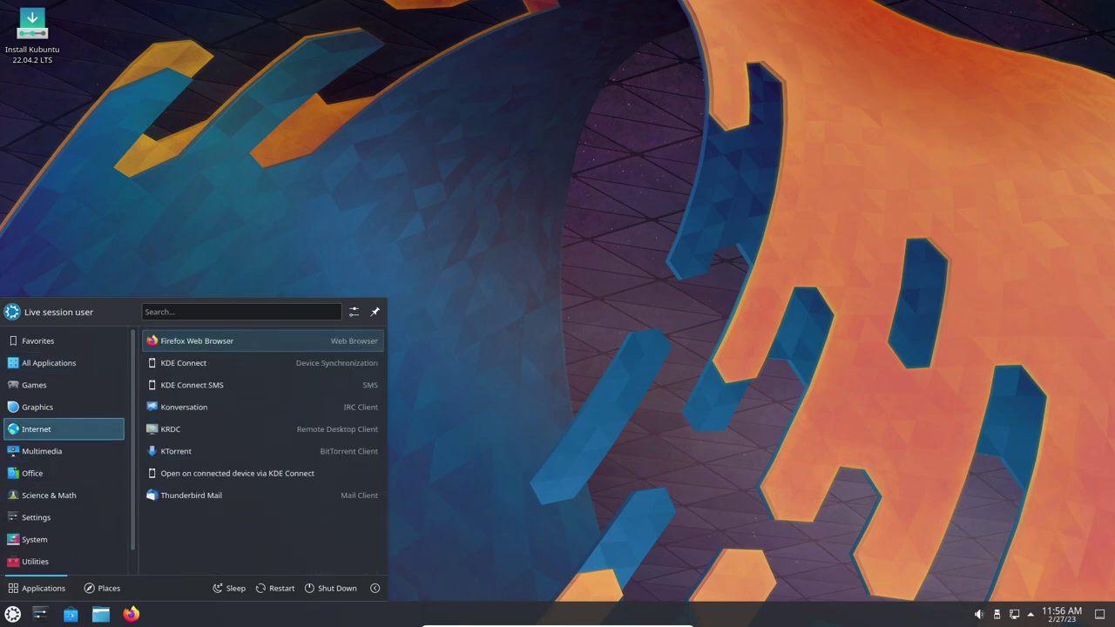
pyautogui.moveTo(63, 451)
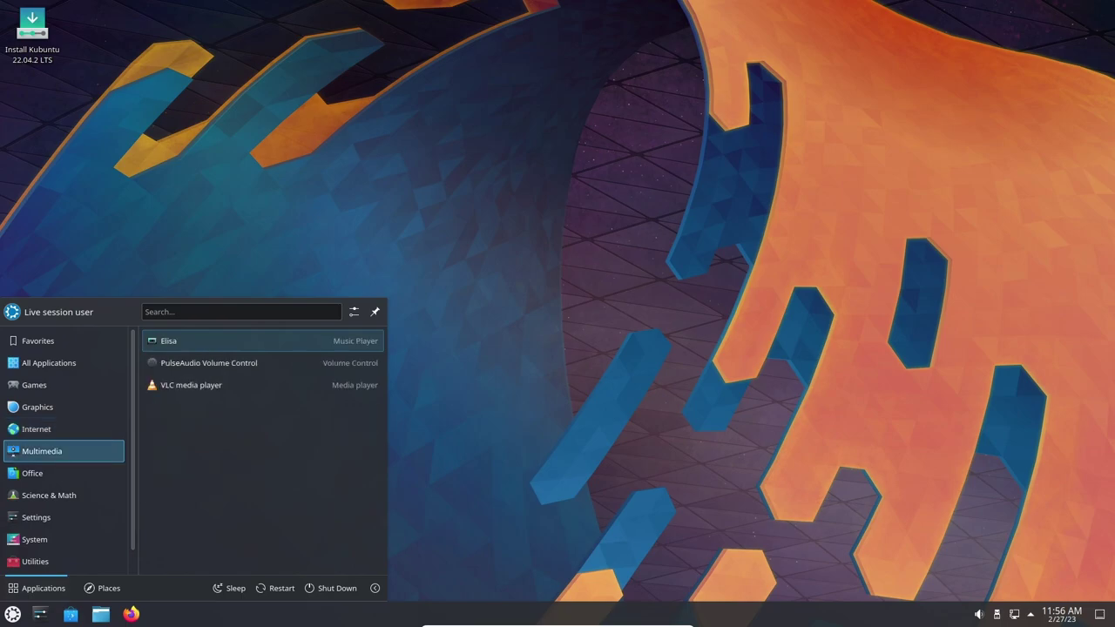
pyautogui.moveTo(35, 540)
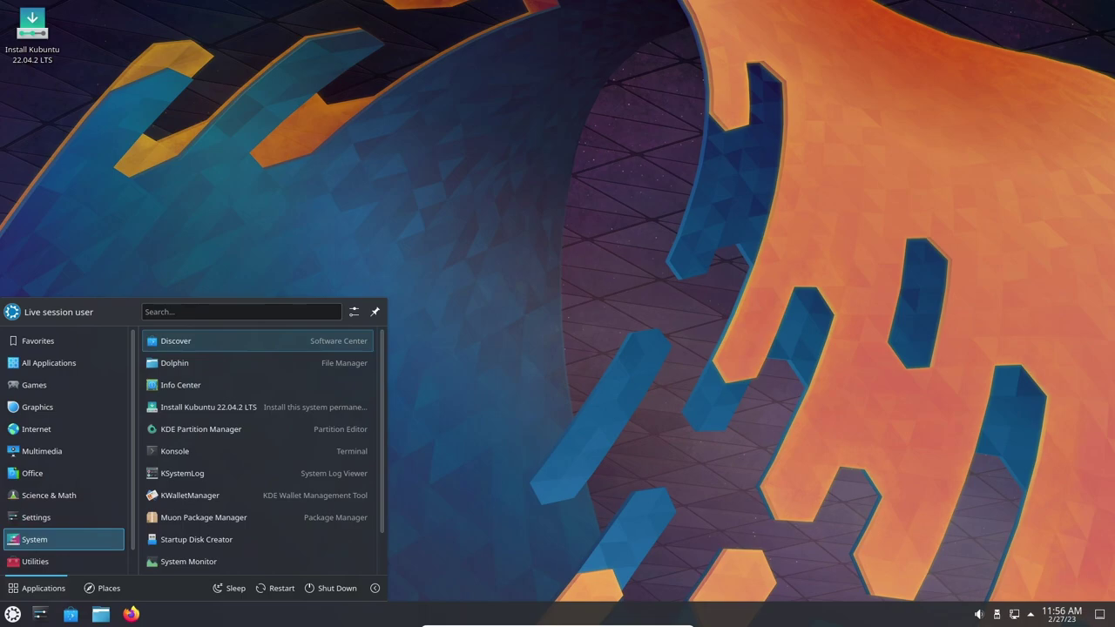
pyautogui.moveTo(35, 561)
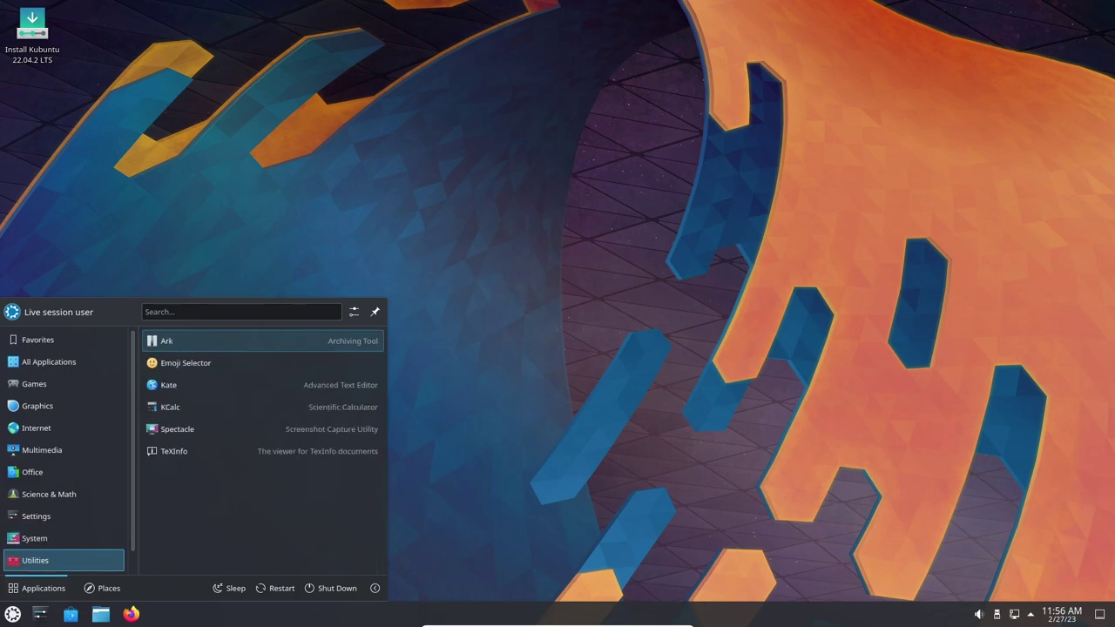
pyautogui.moveTo(37, 517)
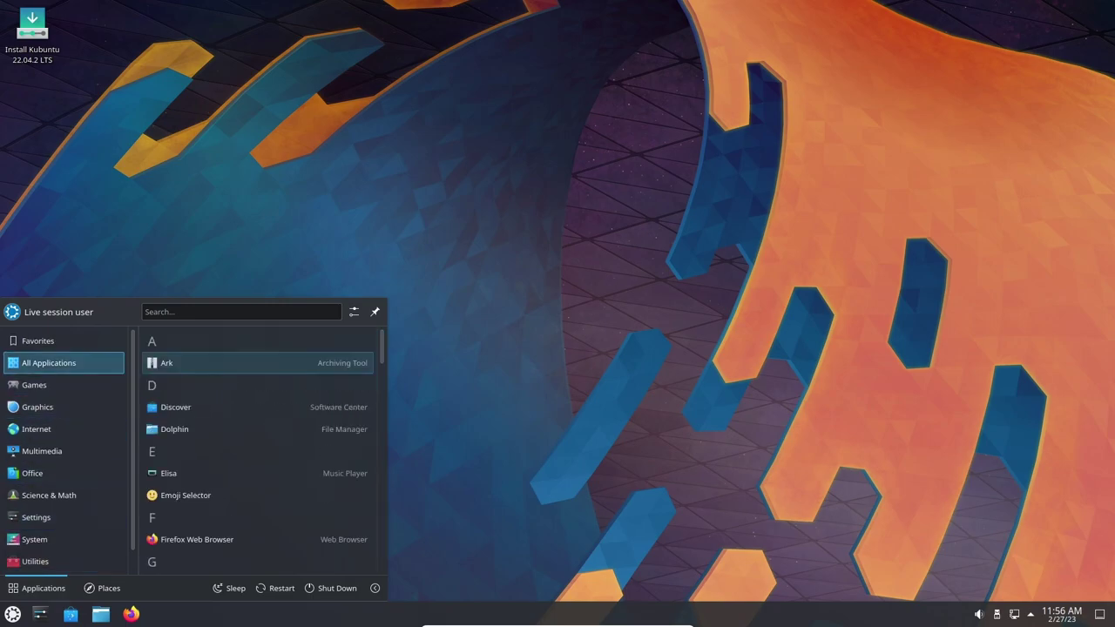
# Look through the launcher's alphabetical application list again, check the Utilities category, and close the launcher.
pyautogui.scroll(-1, 288, 408)
pyautogui.scroll(-3, 381, 425)
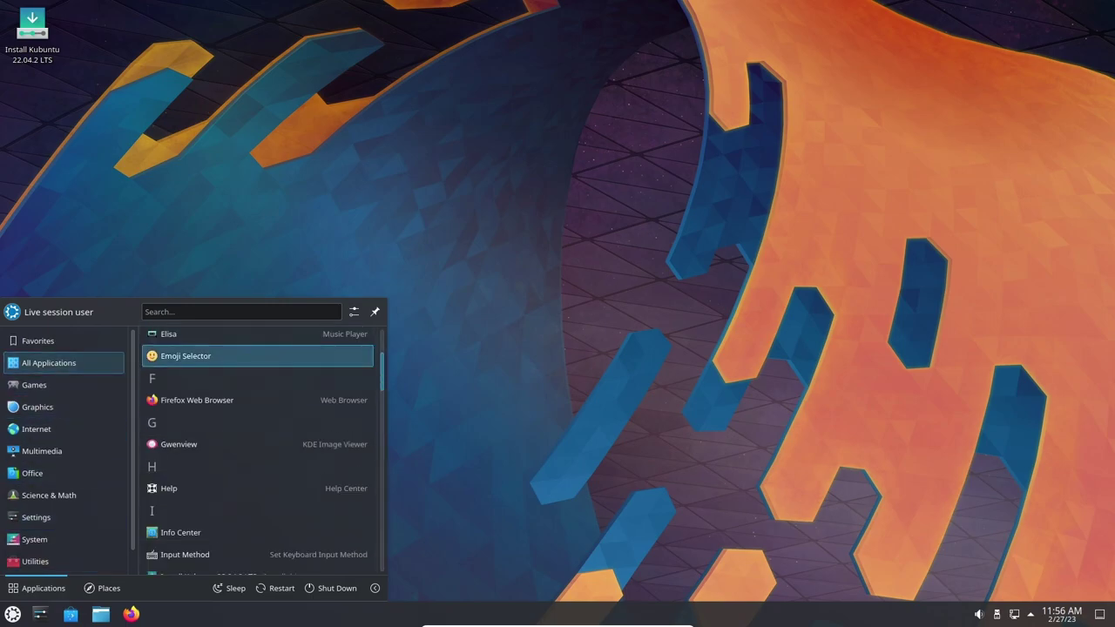
pyautogui.scroll(-2, 257, 448)
pyautogui.scroll(-5, 258, 449)
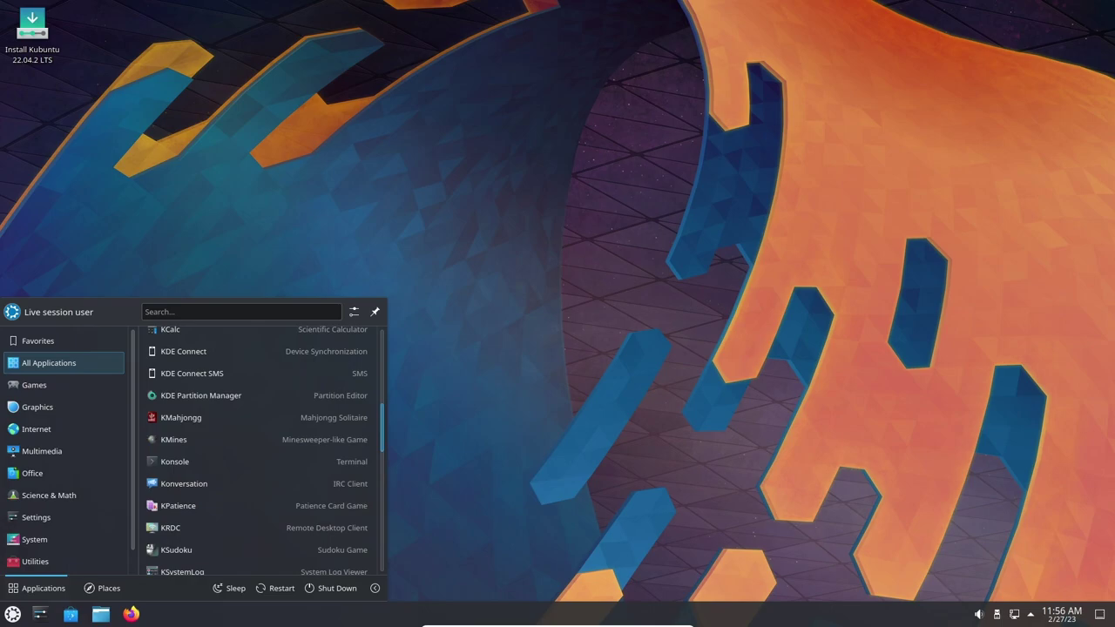
pyautogui.scroll(-3, 258, 449)
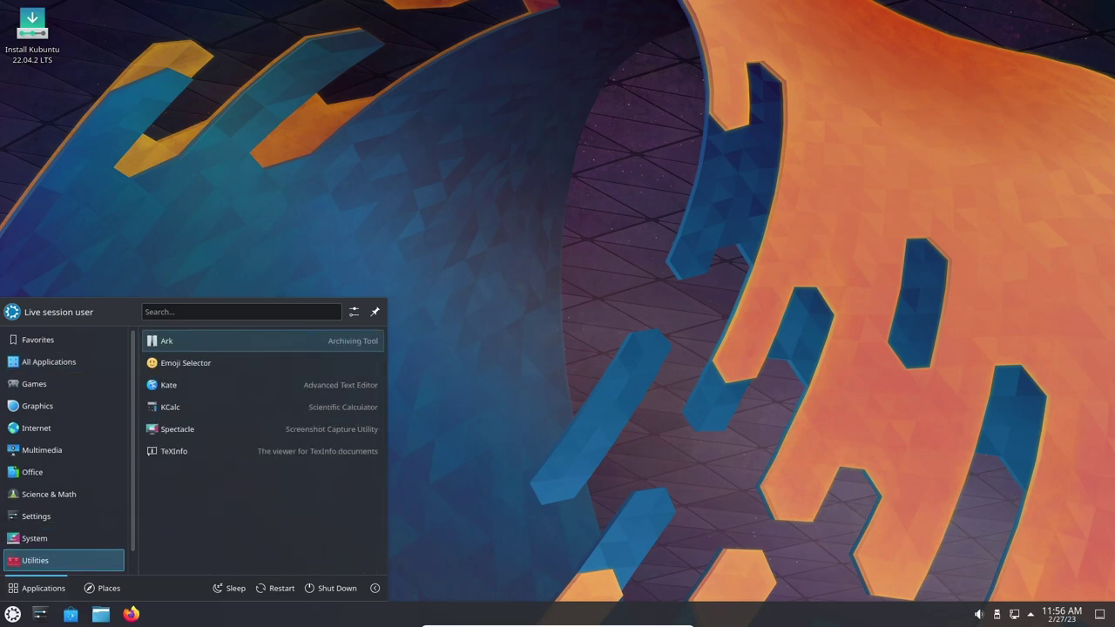
pyautogui.press('Escape')
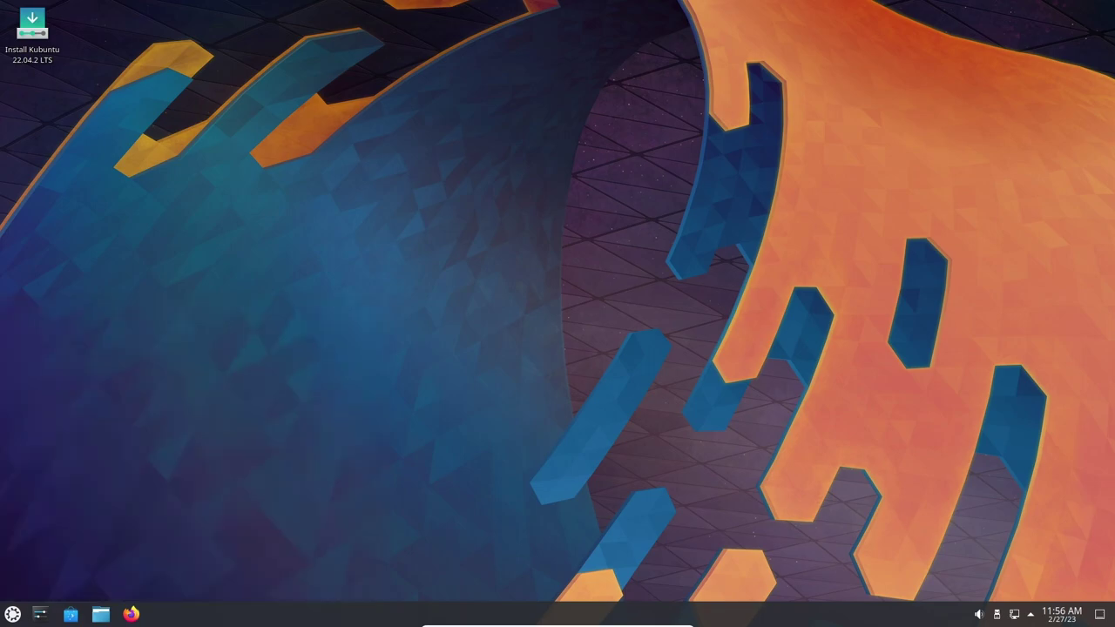
# Launch the Konsole terminal from the favourite applications.
pyautogui.press('super')
pyautogui.press('Down')
pyautogui.press('Right')
pyautogui.press('Return')
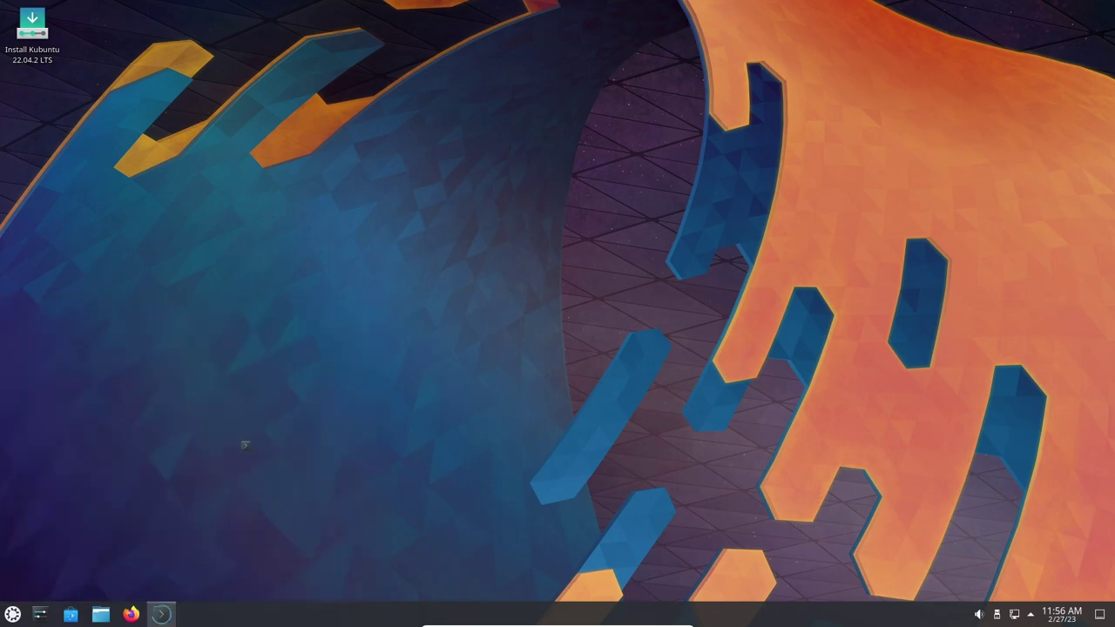
# Open the About Konsole information to check the terminal's version.
pyautogui.hotkey('alt', 'h')
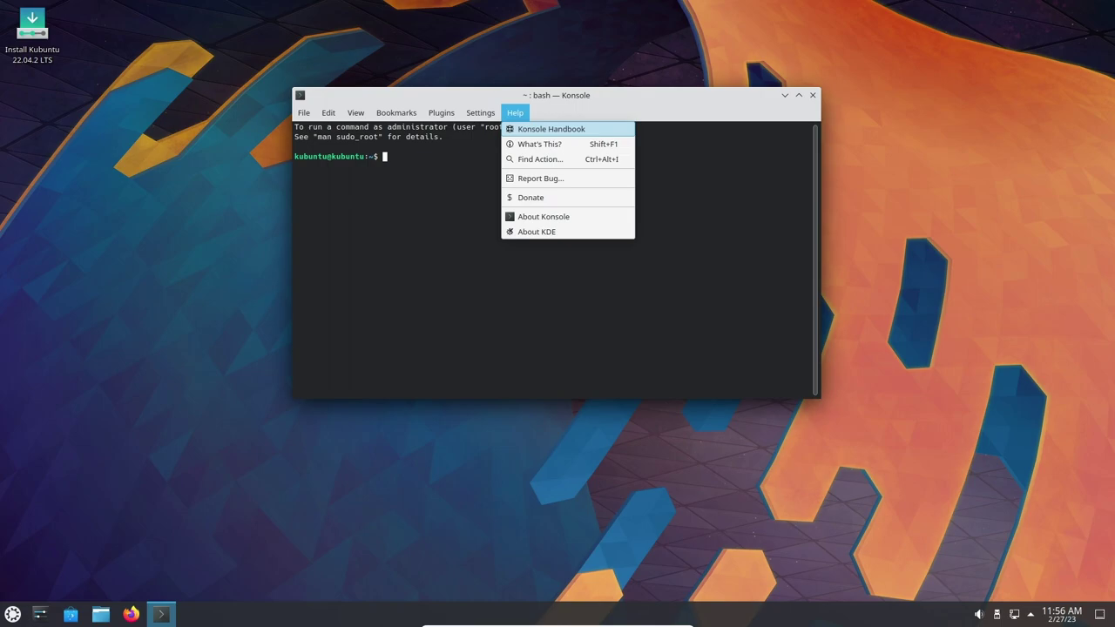
pyautogui.press('Down')
pyautogui.press('Down')
pyautogui.press('Down')
pyautogui.press('Down')
pyautogui.press('Down')
pyautogui.press('Return')
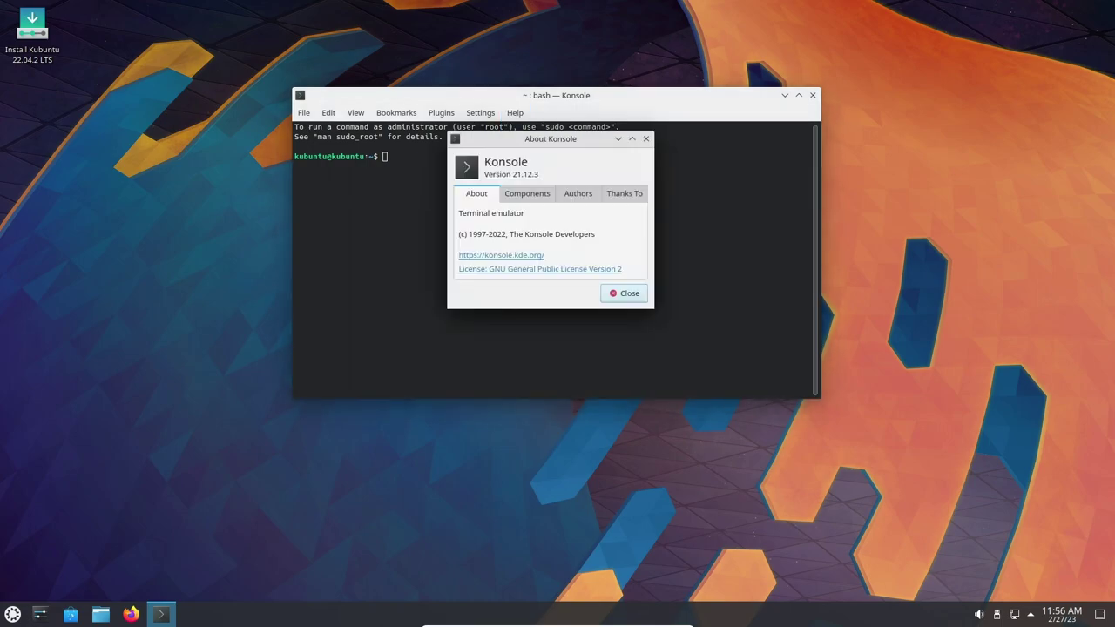
# Enlarge the About Konsole dialog, read it, and close both the dialog and the terminal window.
pyautogui.moveTo(655, 308); pyautogui.dragTo(743, 361)
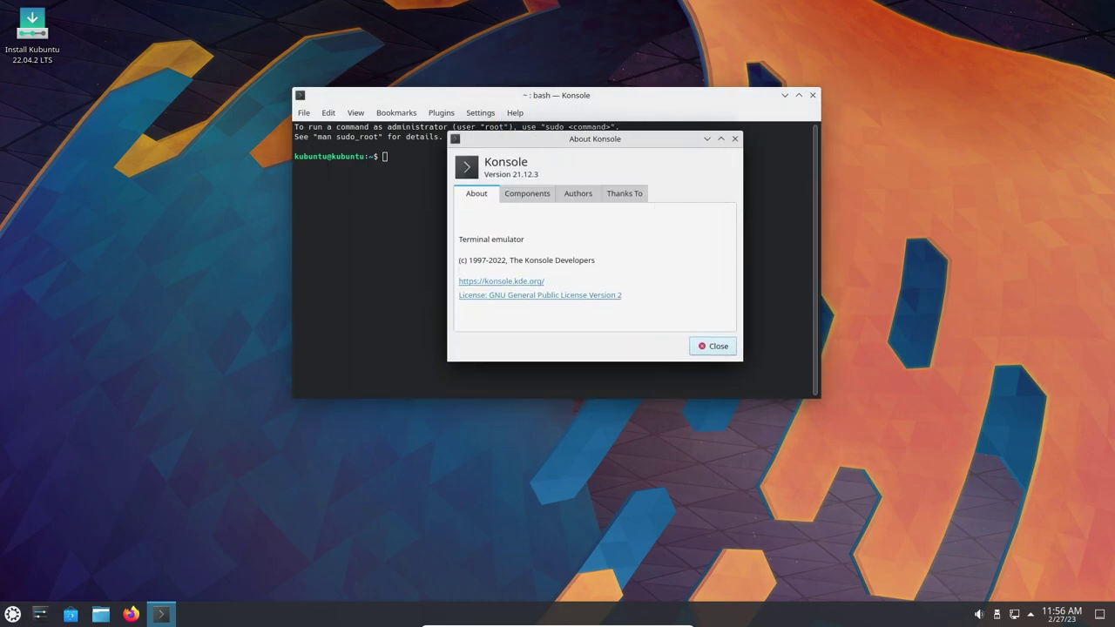
pyautogui.press('Escape')
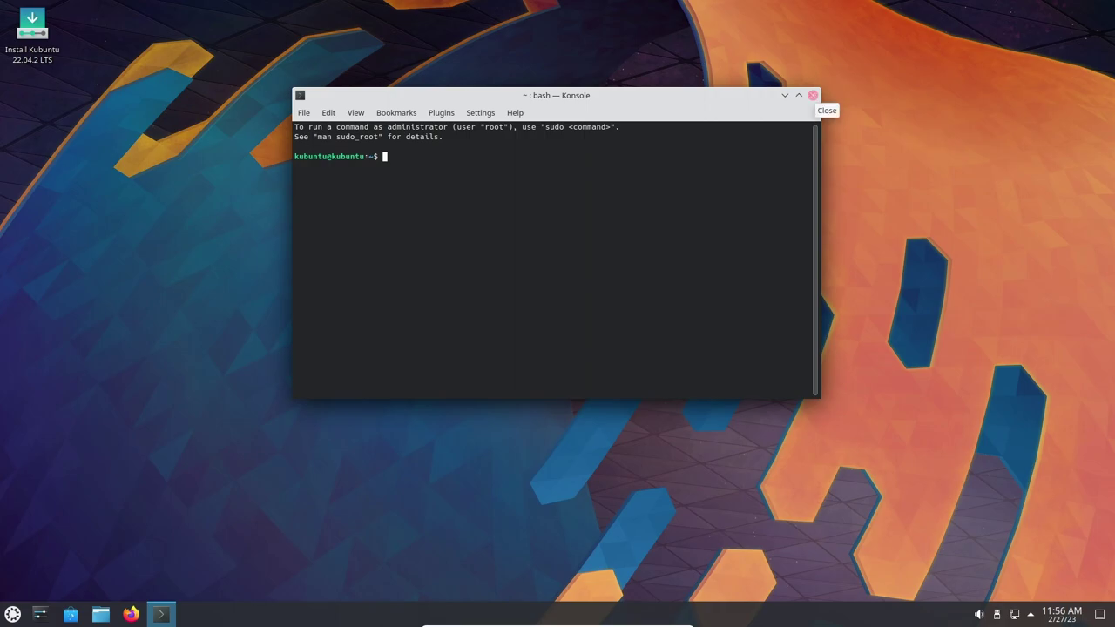
pyautogui.click(813, 95)
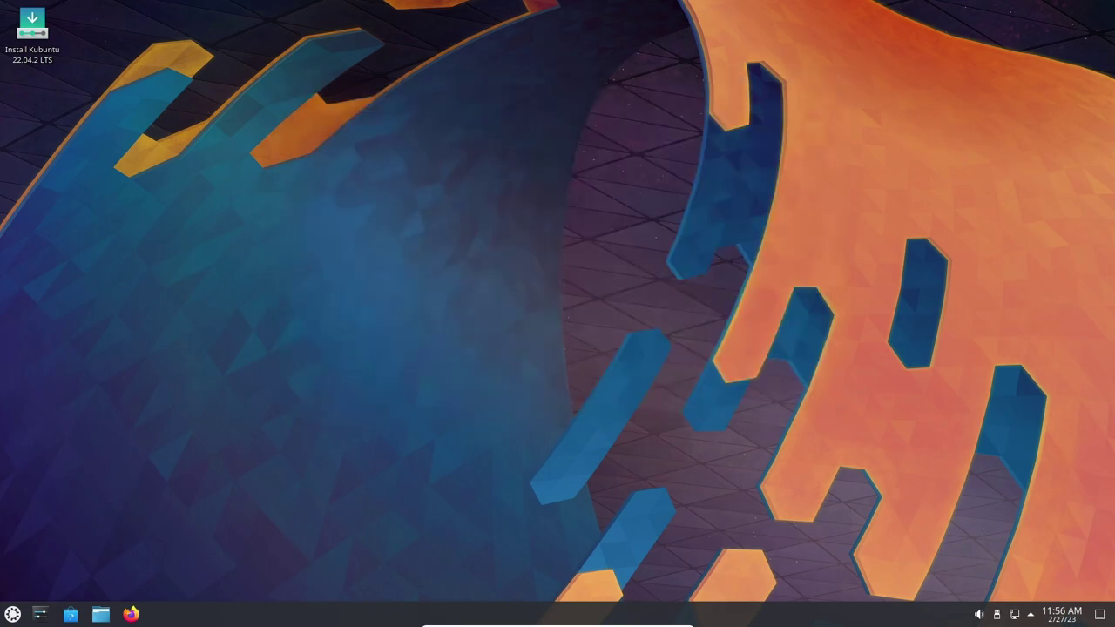
# View the Global Theme, Icons, Splash Screen, Font Management, Launch Feedback and Cursors pages in System Settings, return to Icons, and close the window.
pyautogui.click(40, 614)
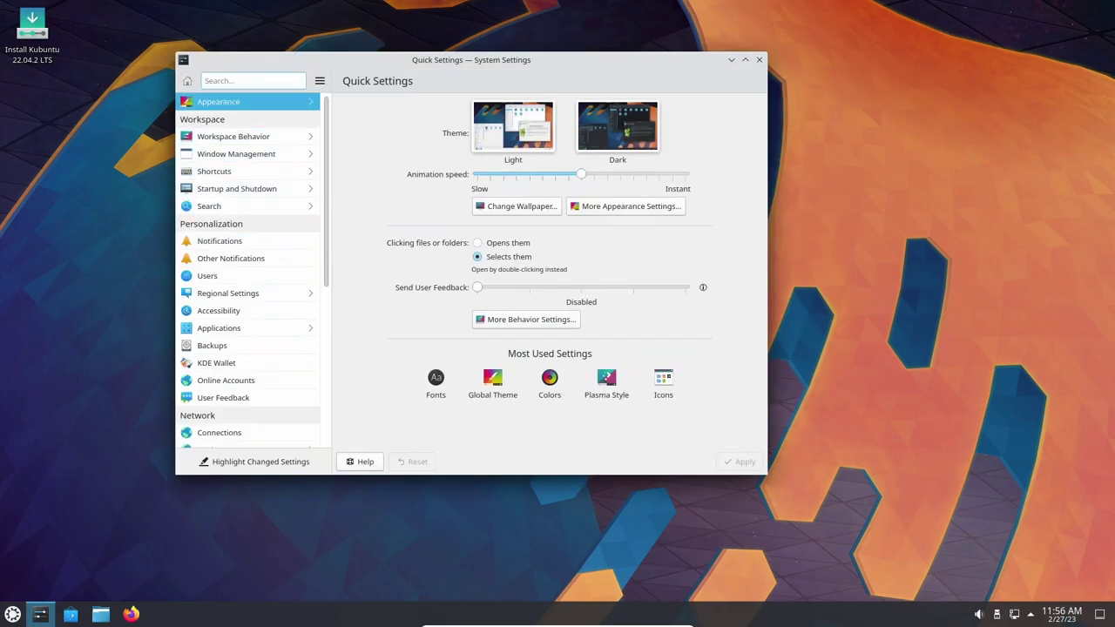
pyautogui.click(217, 101)
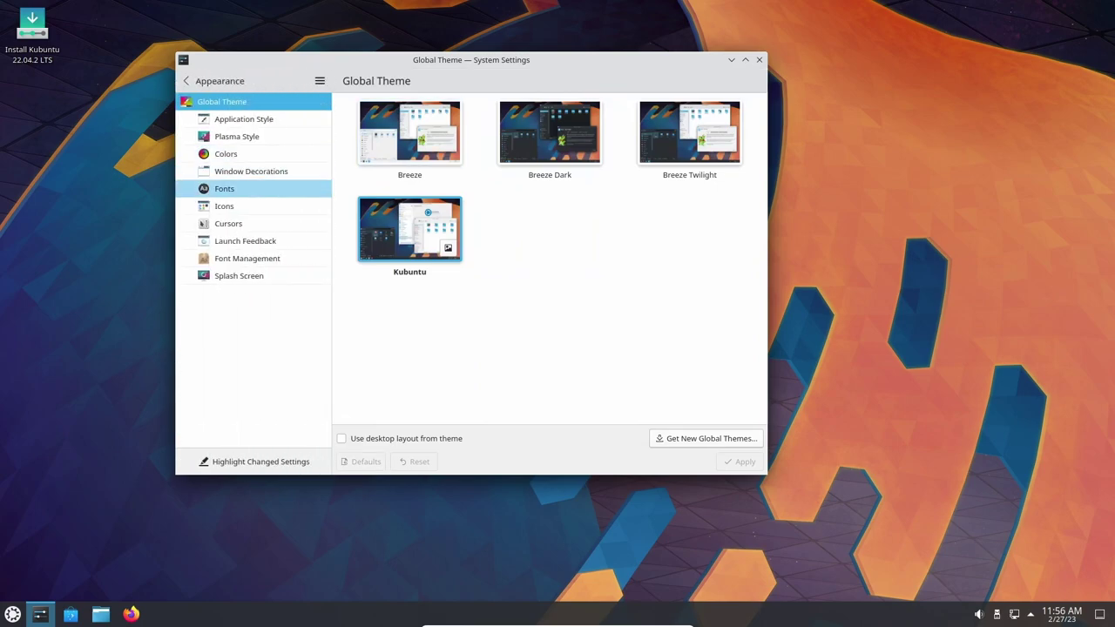
pyautogui.click(225, 206)
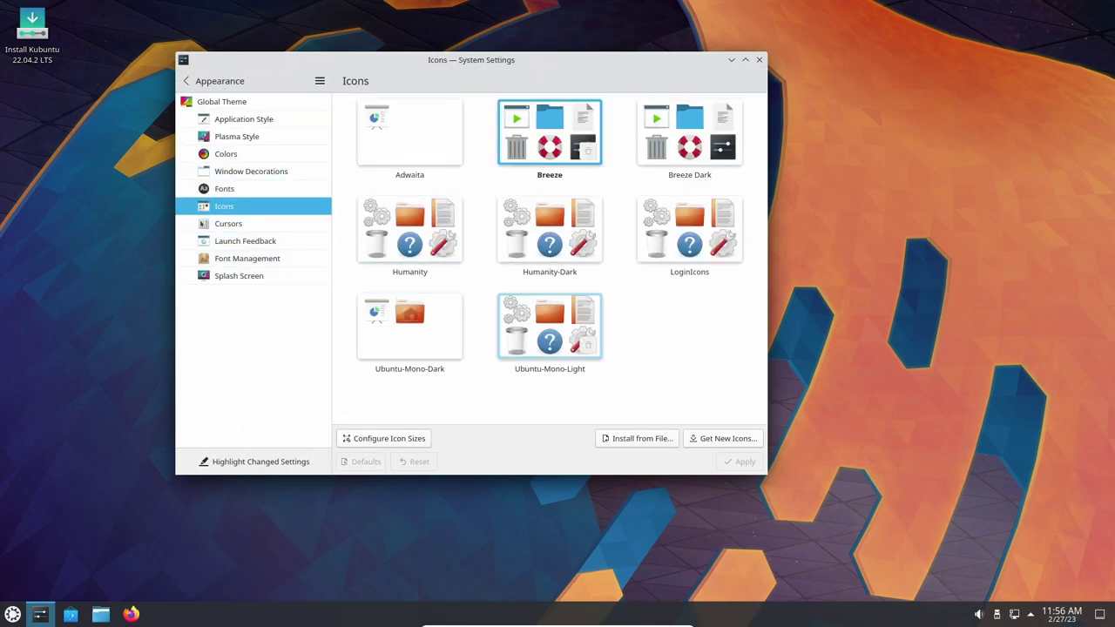
pyautogui.click(238, 275)
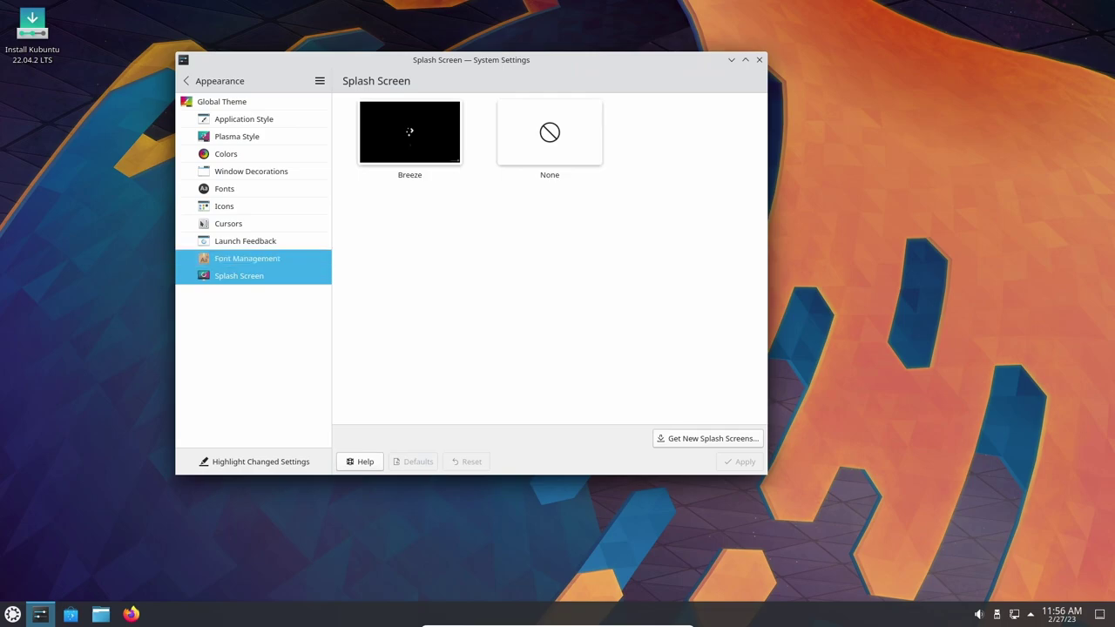
pyautogui.click(247, 259)
pyautogui.click(245, 240)
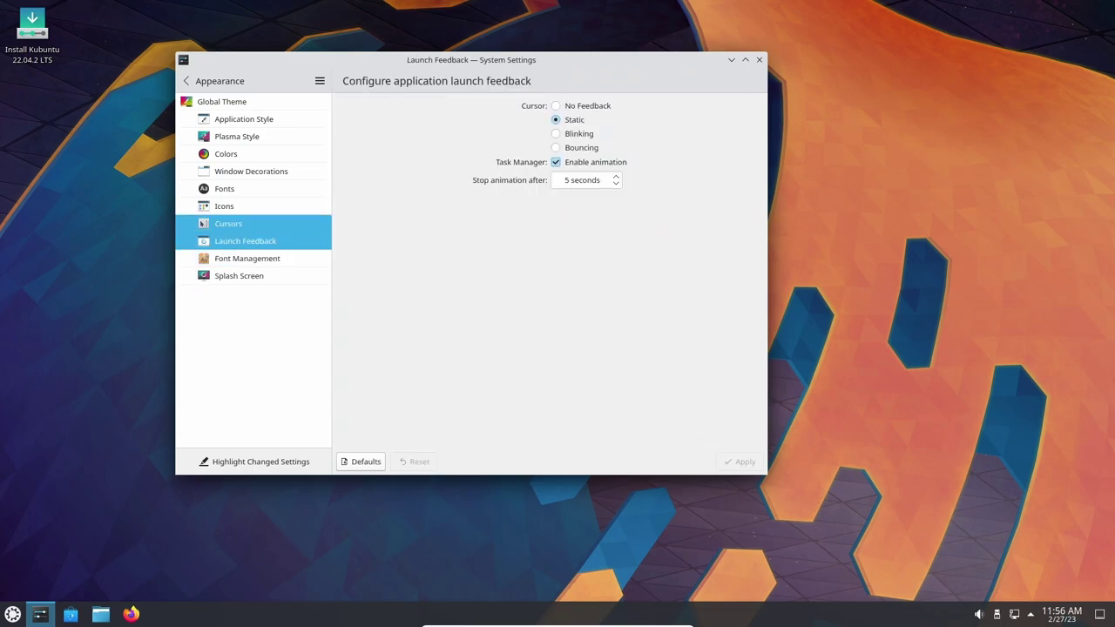
pyautogui.click(228, 223)
pyautogui.click(224, 205)
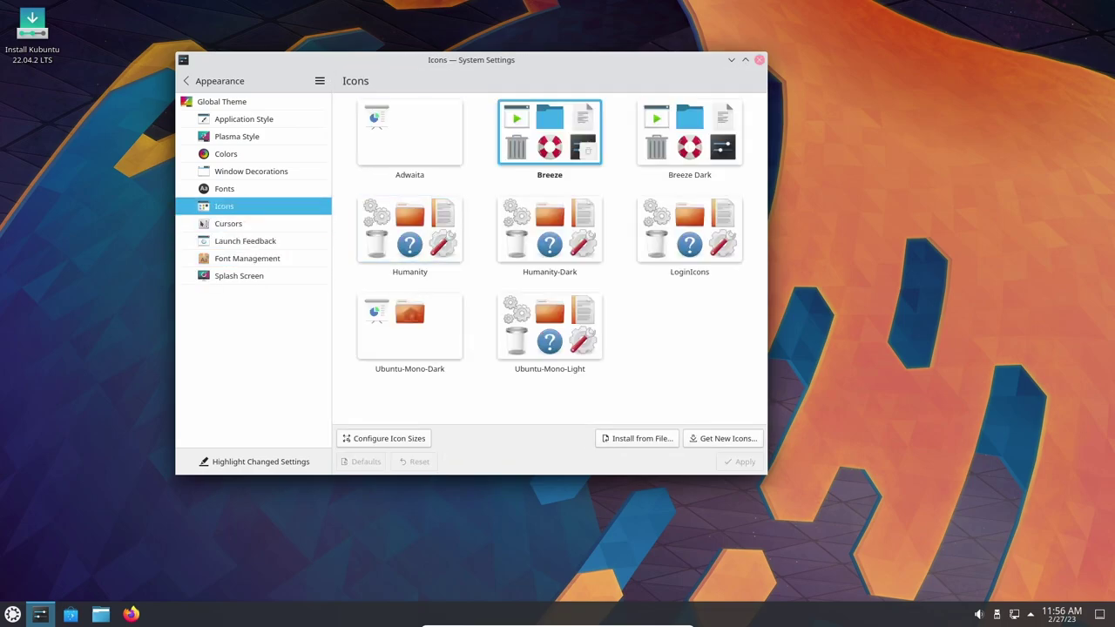
pyautogui.click(759, 60)
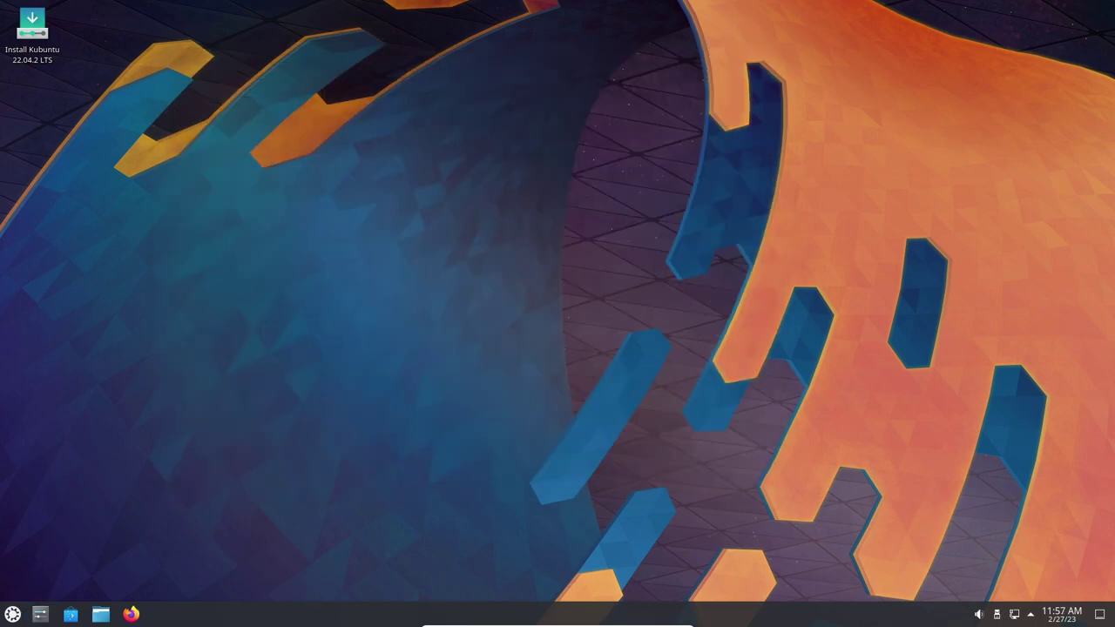
# Reopen System Settings and view every Workspace Behavior page, from General Behavior through Desktop Effects and Screen Locking to Activities.
pyautogui.click(39, 614)
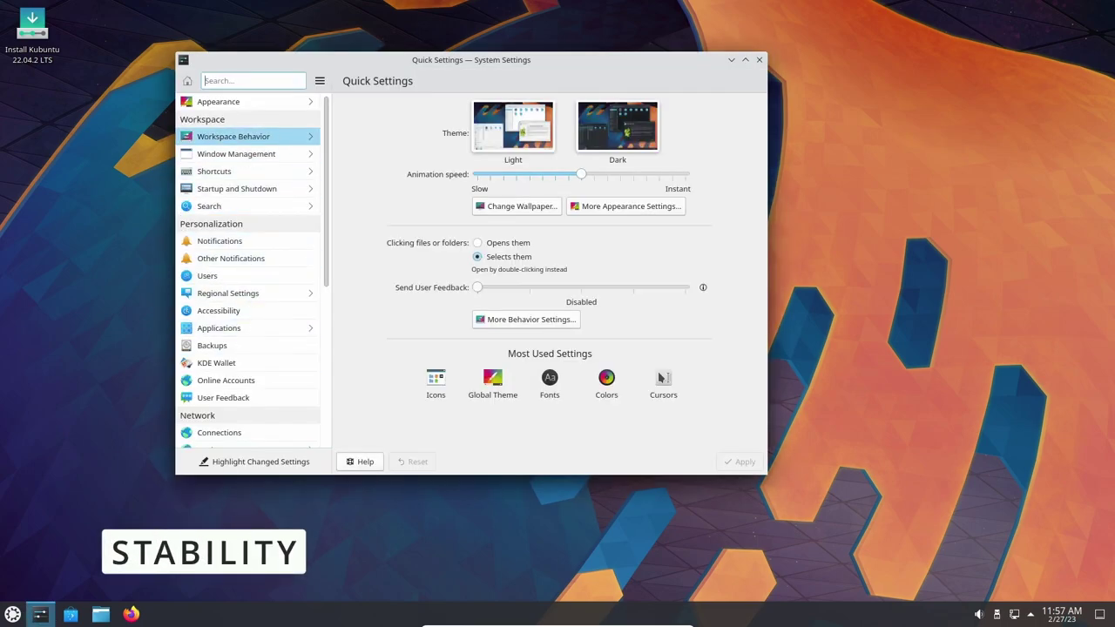
pyautogui.click(234, 136)
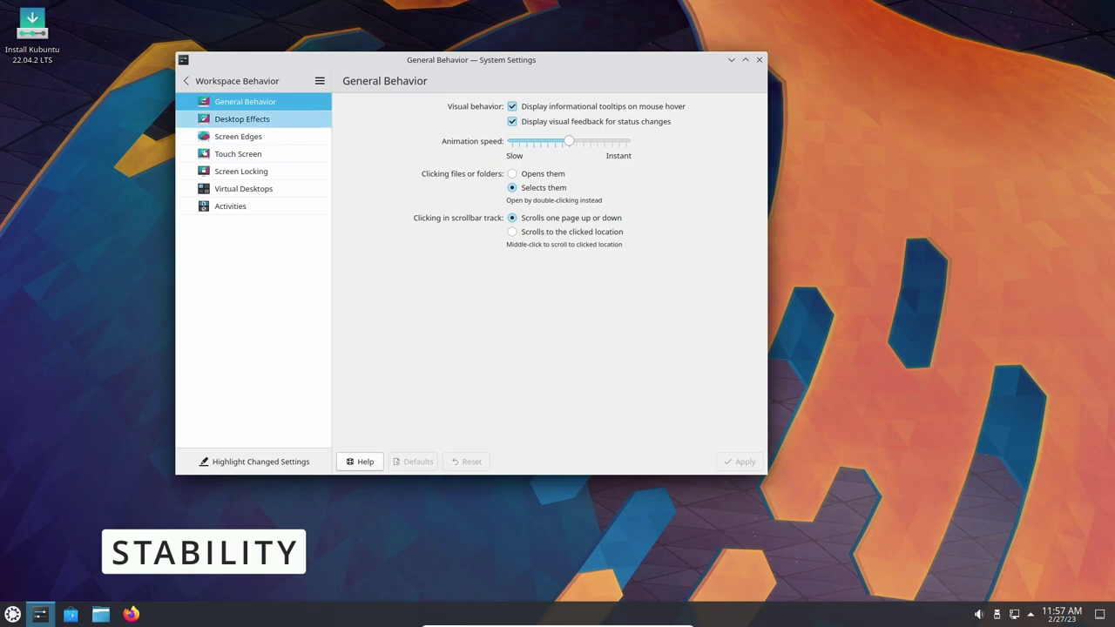
pyautogui.click(242, 120)
pyautogui.click(238, 136)
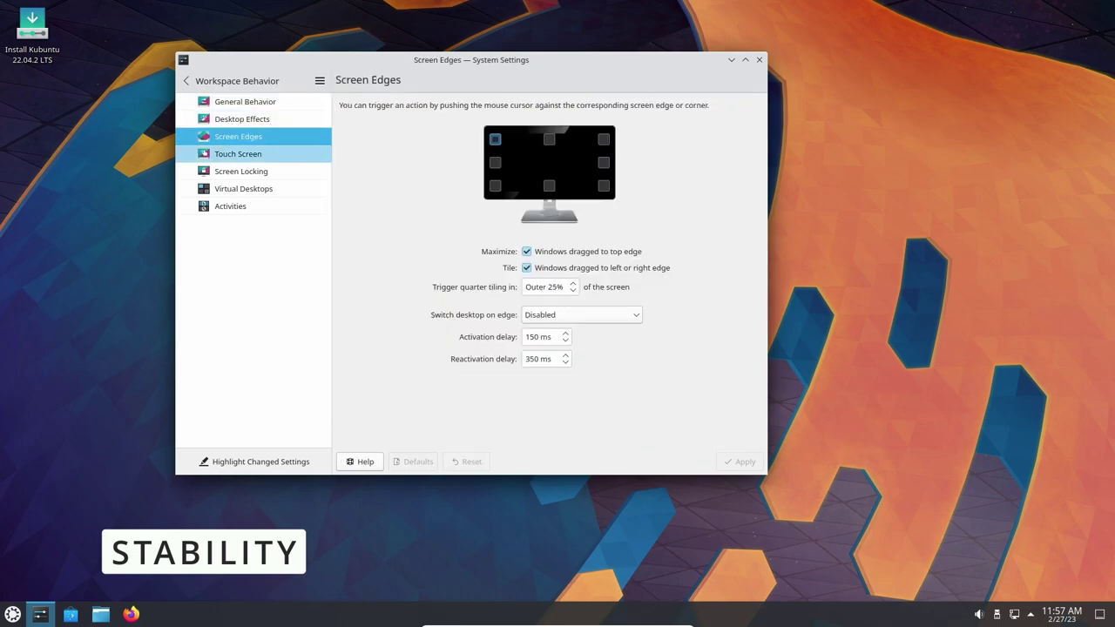
pyautogui.click(237, 153)
pyautogui.click(242, 171)
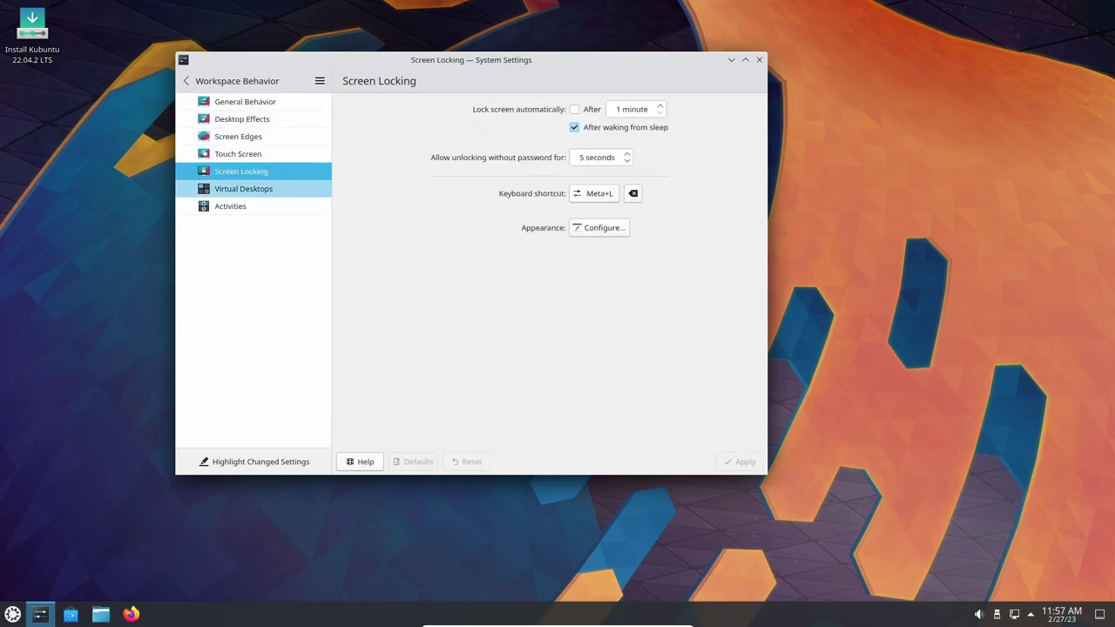
pyautogui.click(243, 188)
pyautogui.click(230, 206)
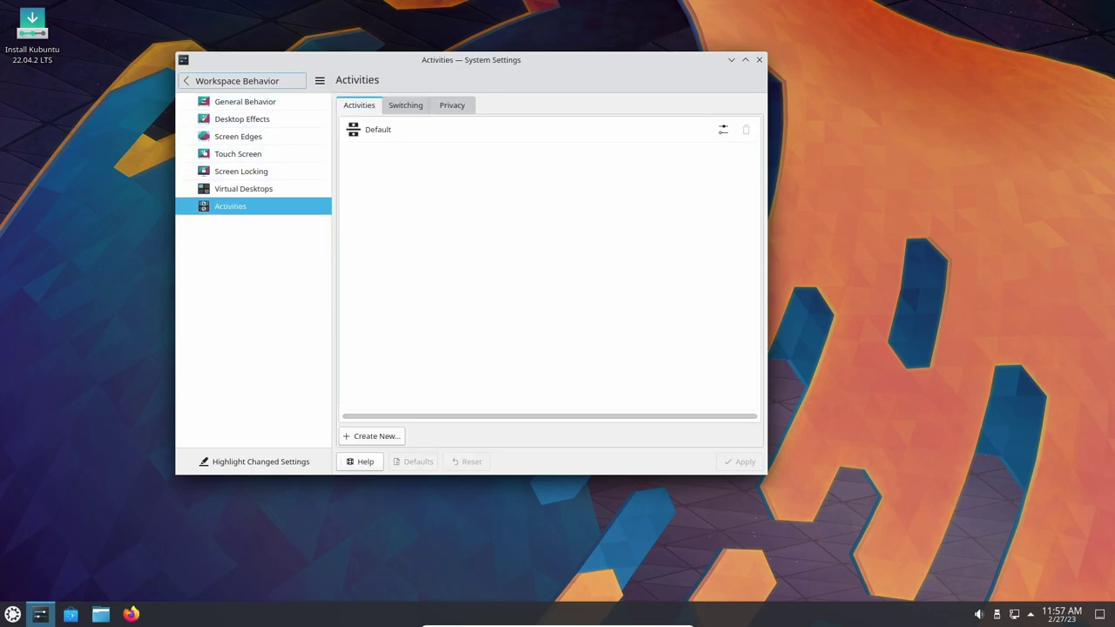
# View the Window Behavior page under Window Management, going through Titlebar Actions, Window Actions, Movement and Advanced and back to Focus.
pyautogui.click(185, 80)
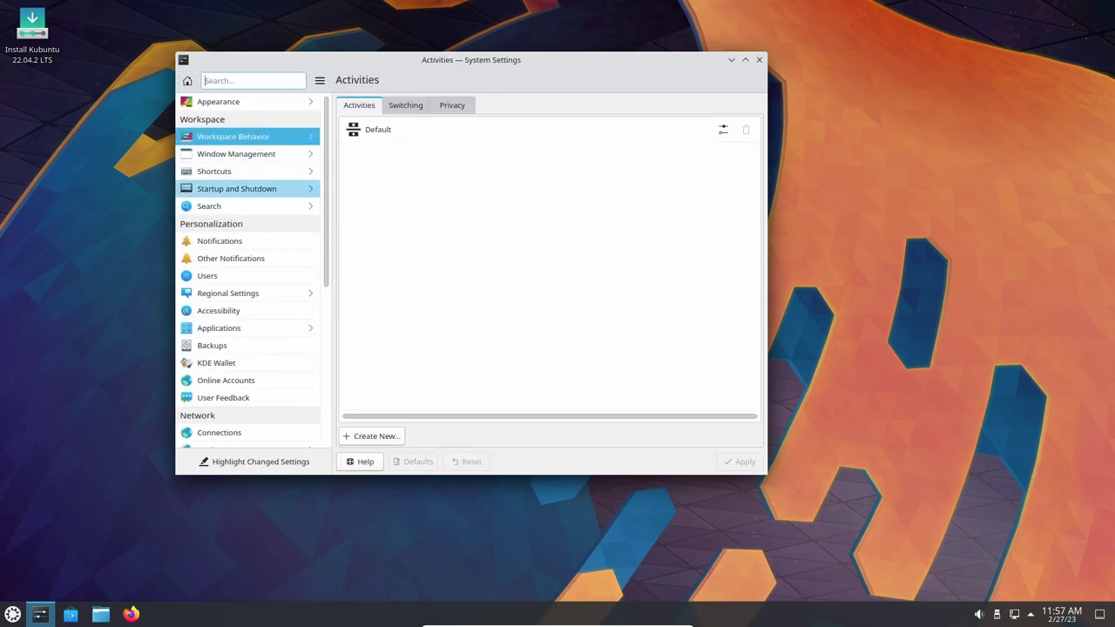
pyautogui.click(237, 153)
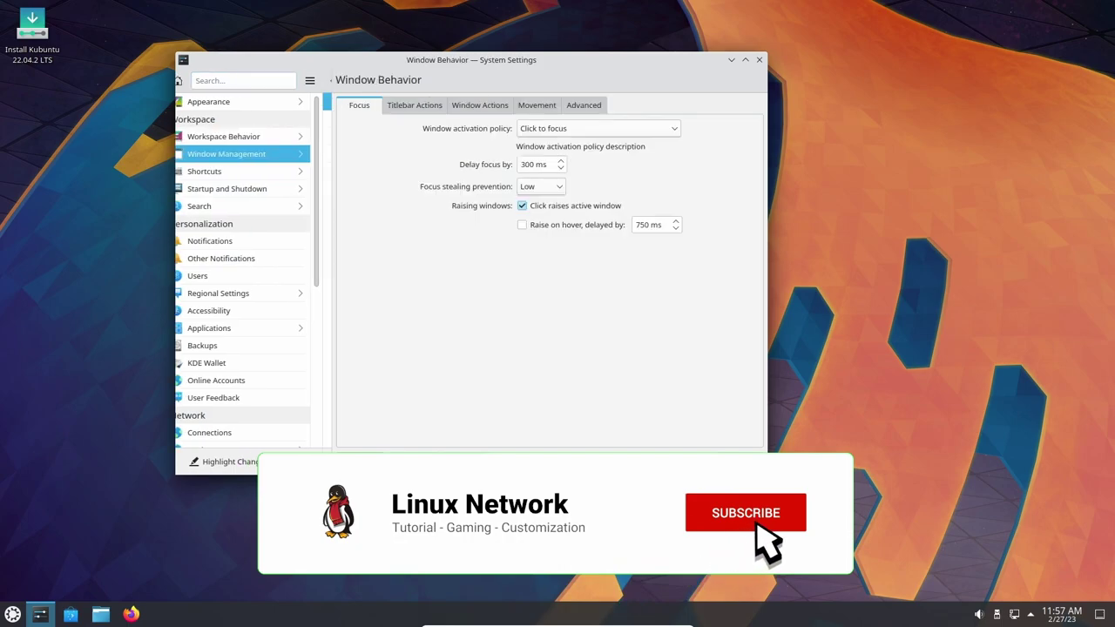
pyautogui.click(415, 106)
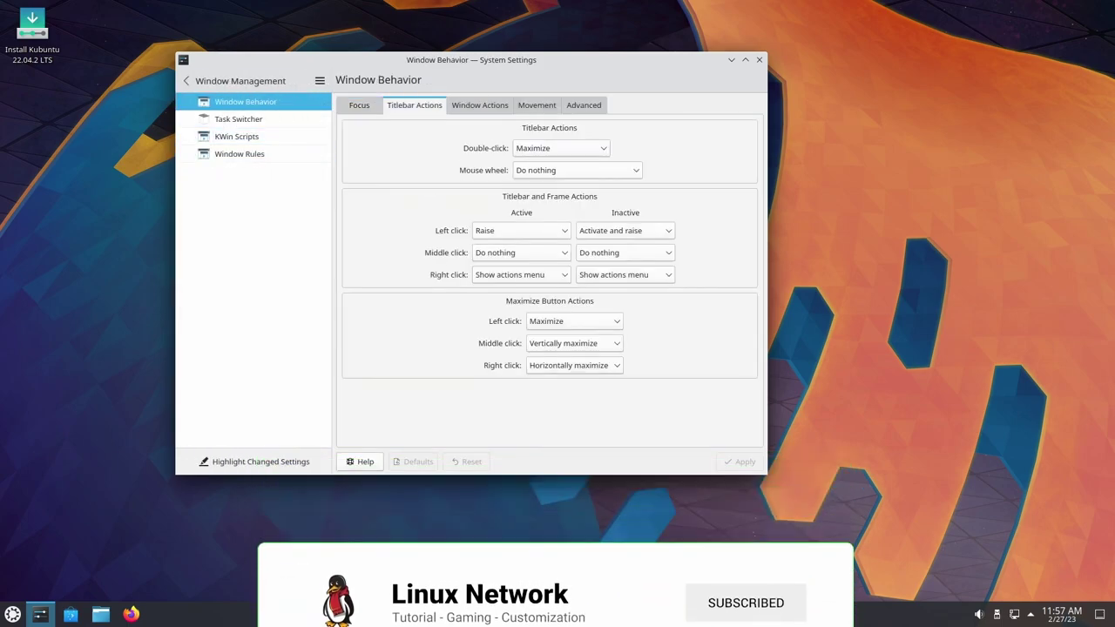
pyautogui.click(480, 105)
pyautogui.click(537, 105)
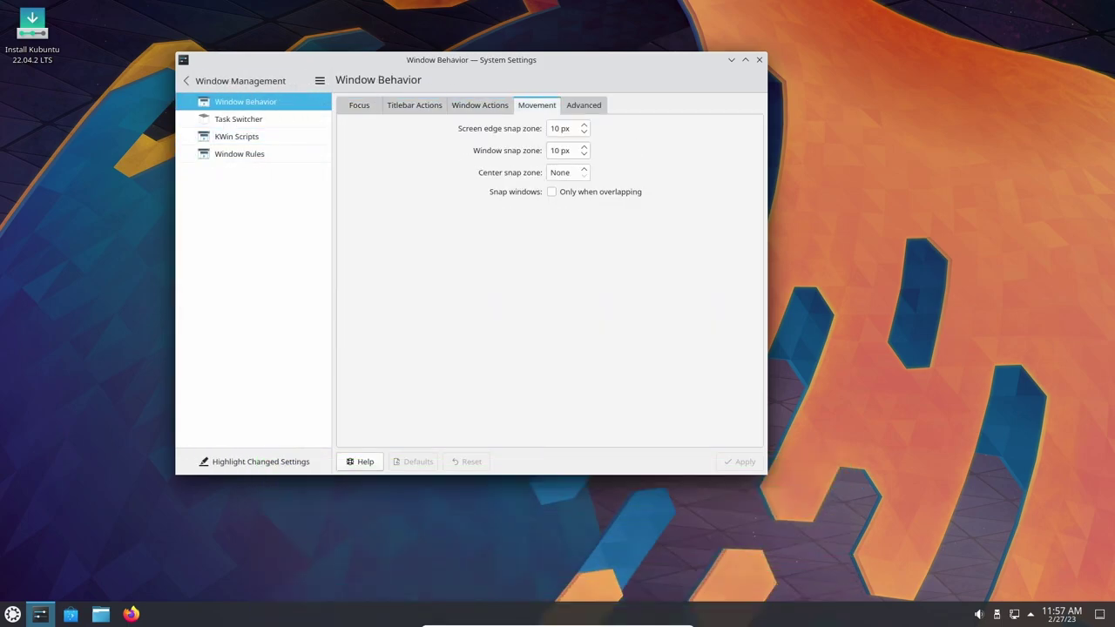
pyautogui.click(584, 104)
pyautogui.click(359, 104)
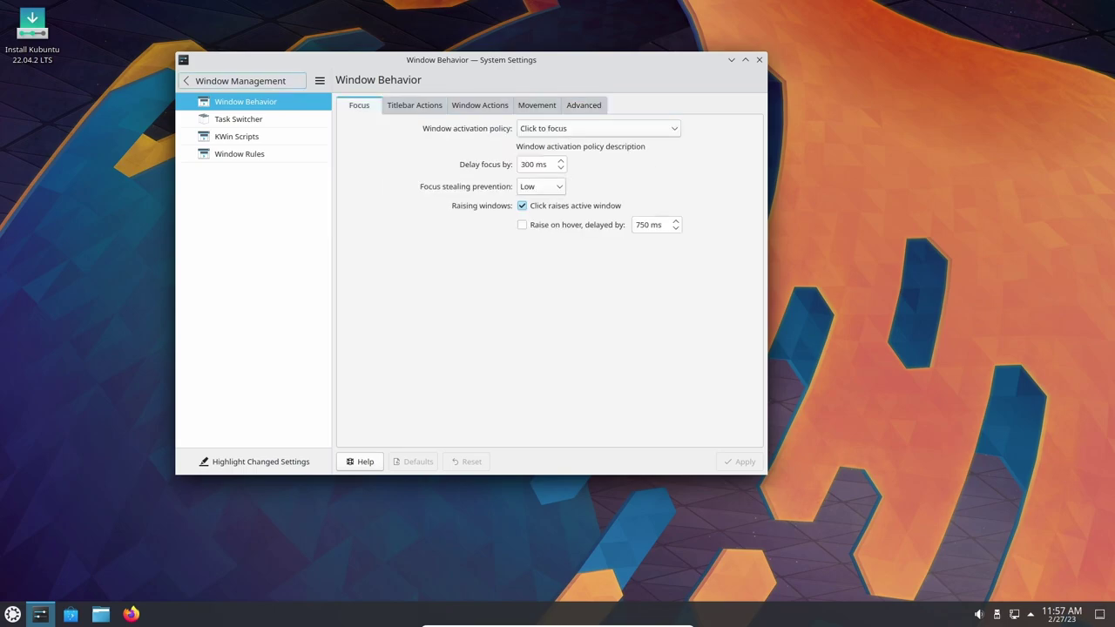
# Return to the main settings list and view the KDE Wallet page and the network Connections page.
pyautogui.click(186, 80)
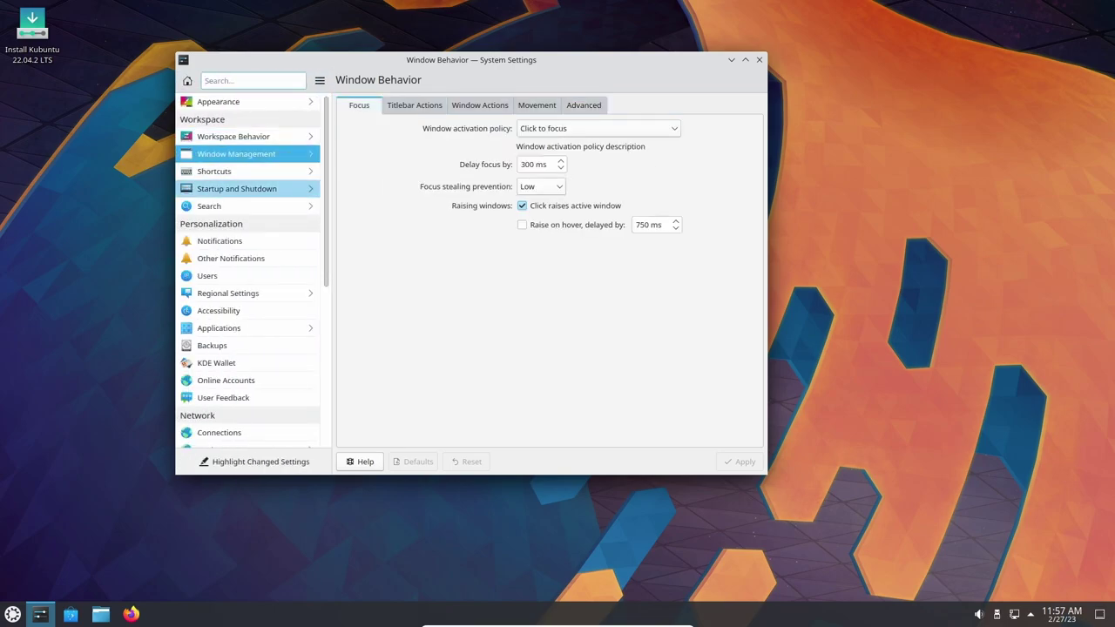
pyautogui.scroll(-2, 249, 224)
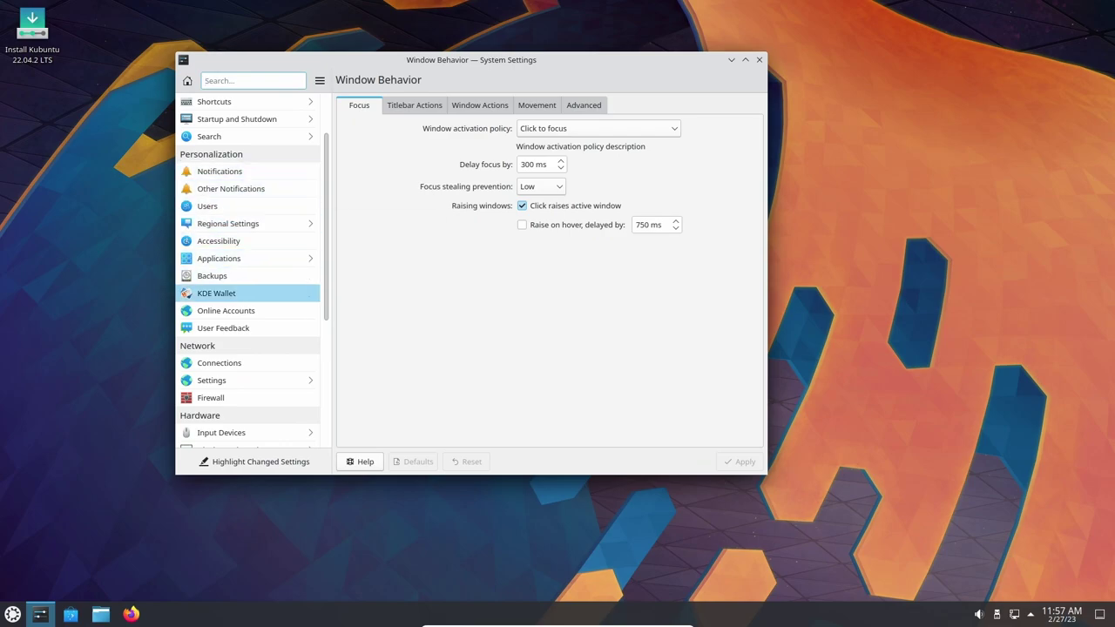
pyautogui.click(218, 293)
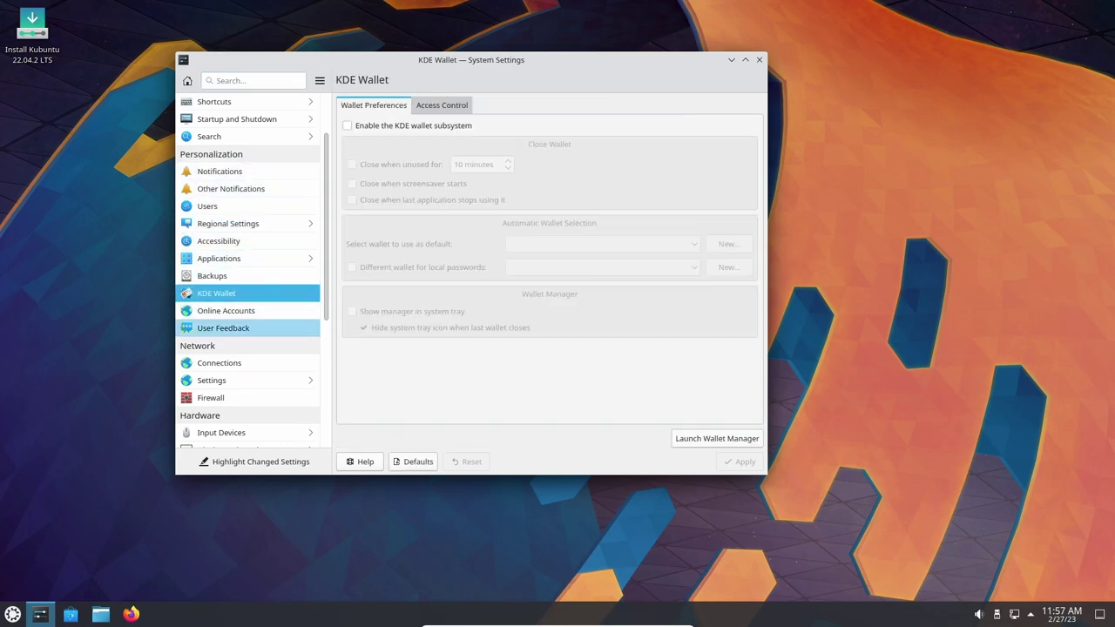
pyautogui.scroll(-1, 223, 327)
pyautogui.click(219, 327)
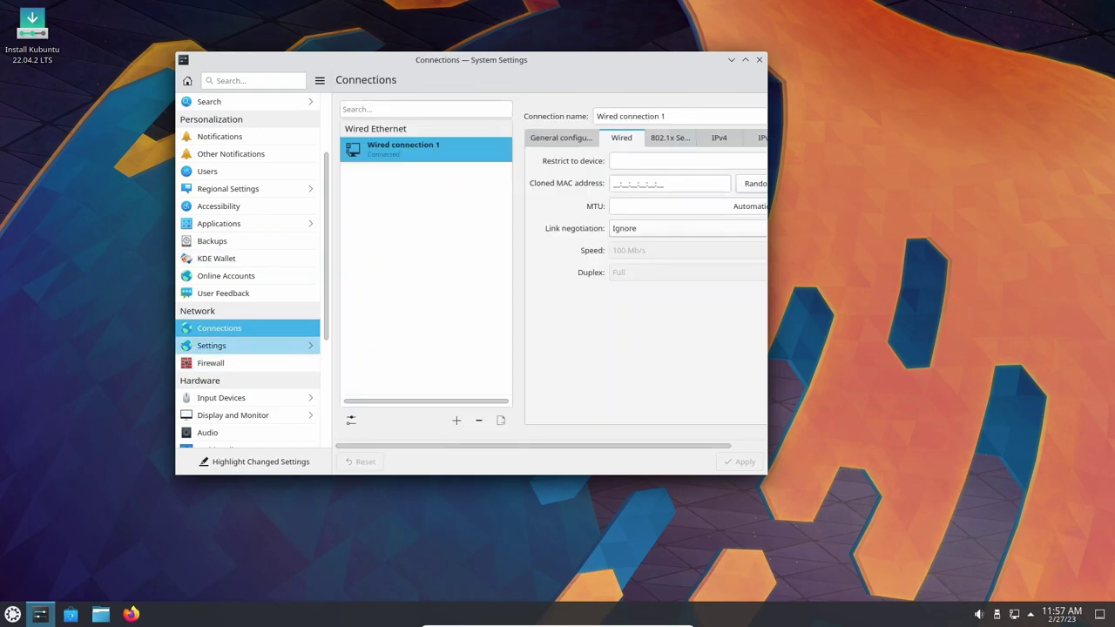
# View the network Settings pages: Proxy, Connection Preferences, SSL Preferences, Cookies and Windows Shares.
pyautogui.click(211, 345)
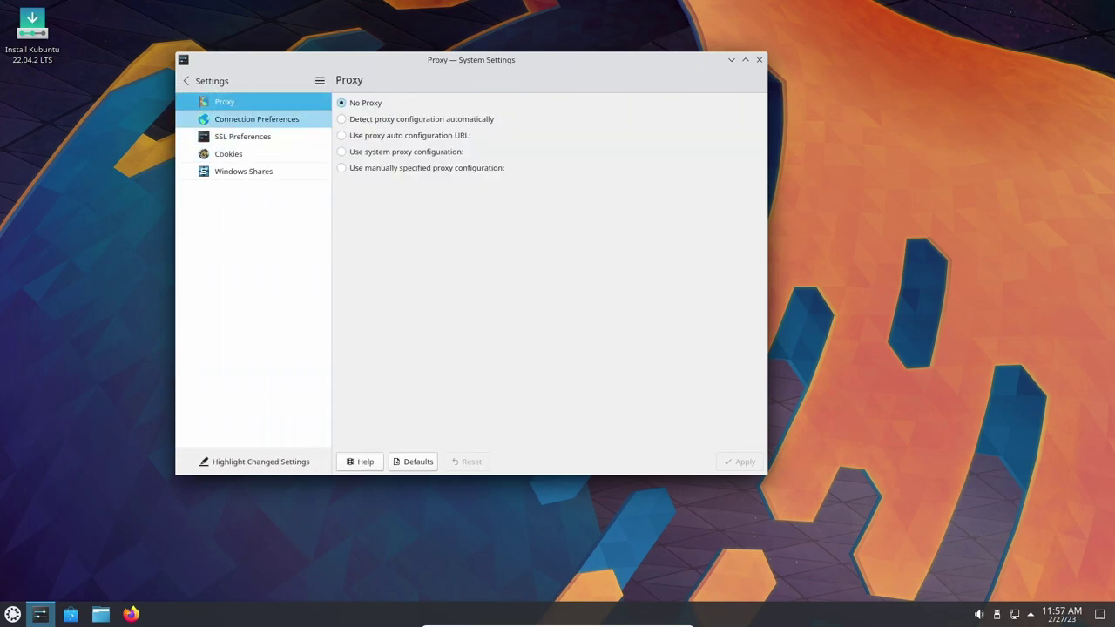
pyautogui.click(257, 119)
pyautogui.click(242, 136)
pyautogui.click(228, 153)
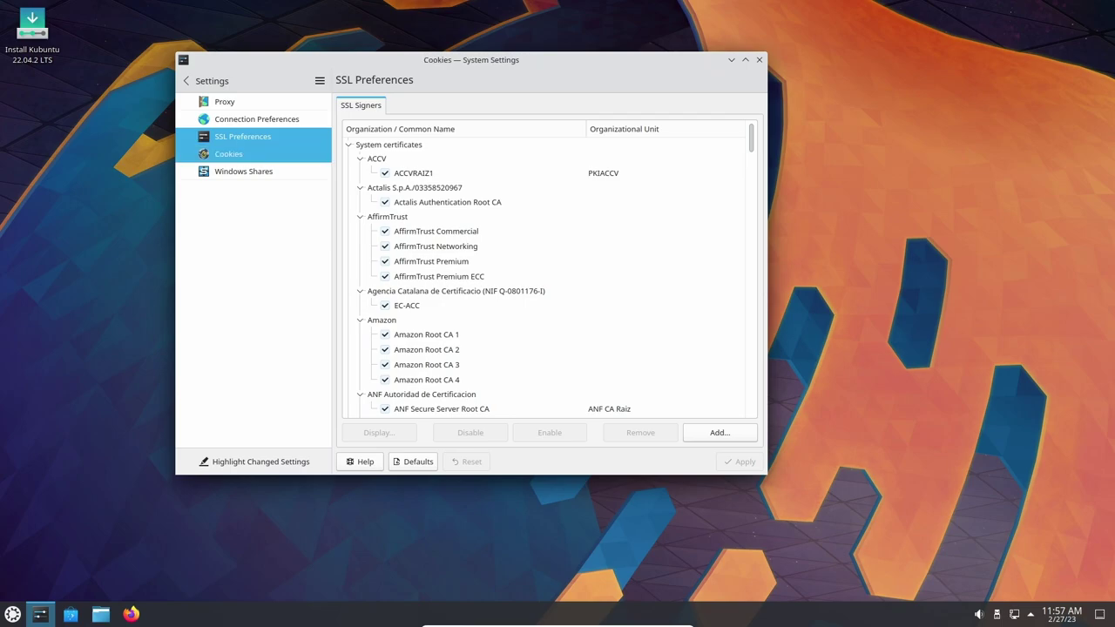
pyautogui.click(243, 171)
# View the Input Devices pages for Keyboard, Mouse, Game Controller, Graphic Tablet and Touchpad, returning to Game Controller.
pyautogui.click(186, 81)
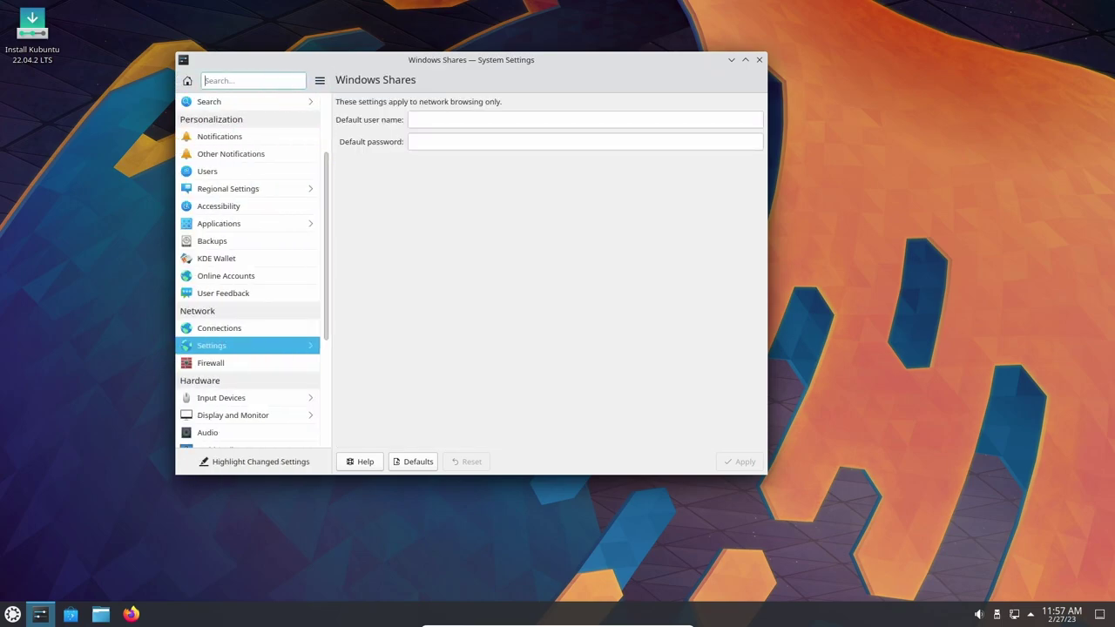
pyautogui.scroll(-2, 248, 314)
pyautogui.click(221, 327)
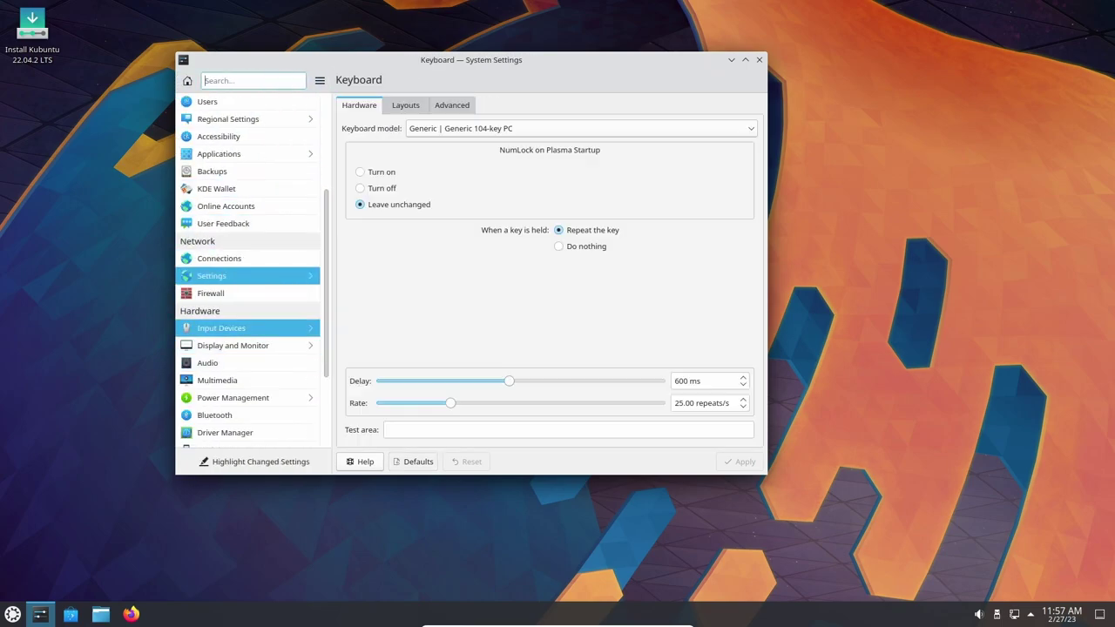
pyautogui.click(227, 120)
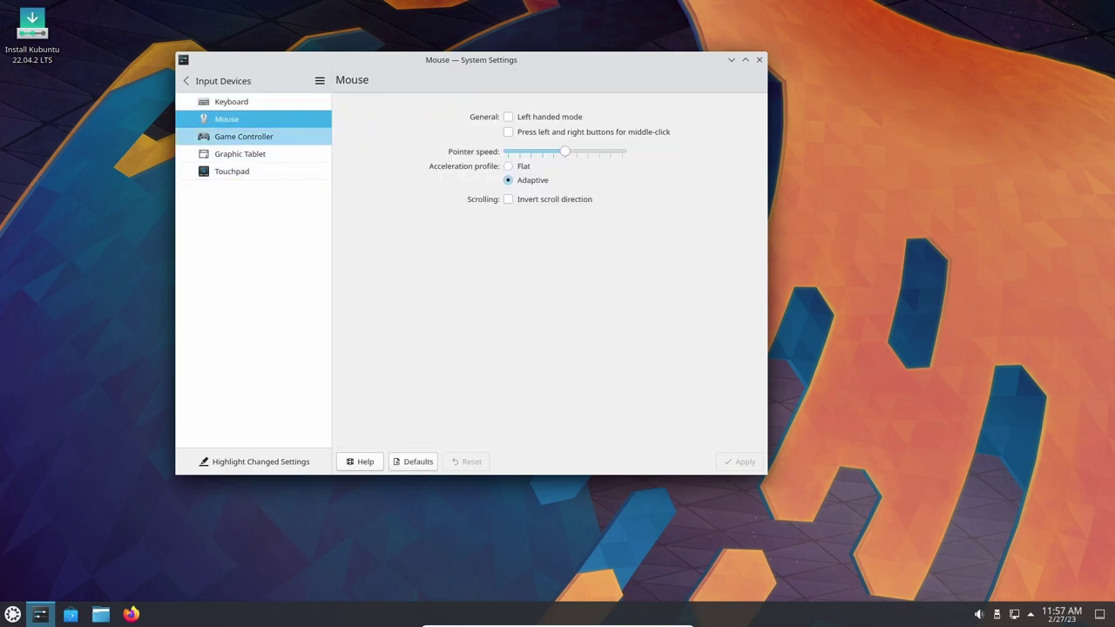
pyautogui.click(243, 135)
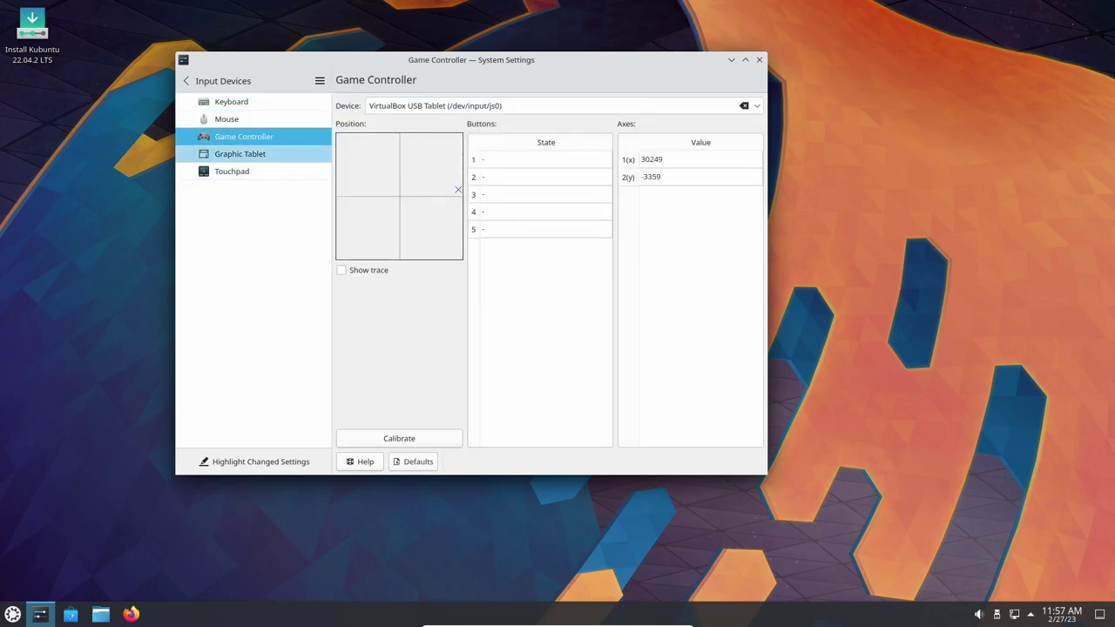
pyautogui.click(240, 153)
pyautogui.click(232, 171)
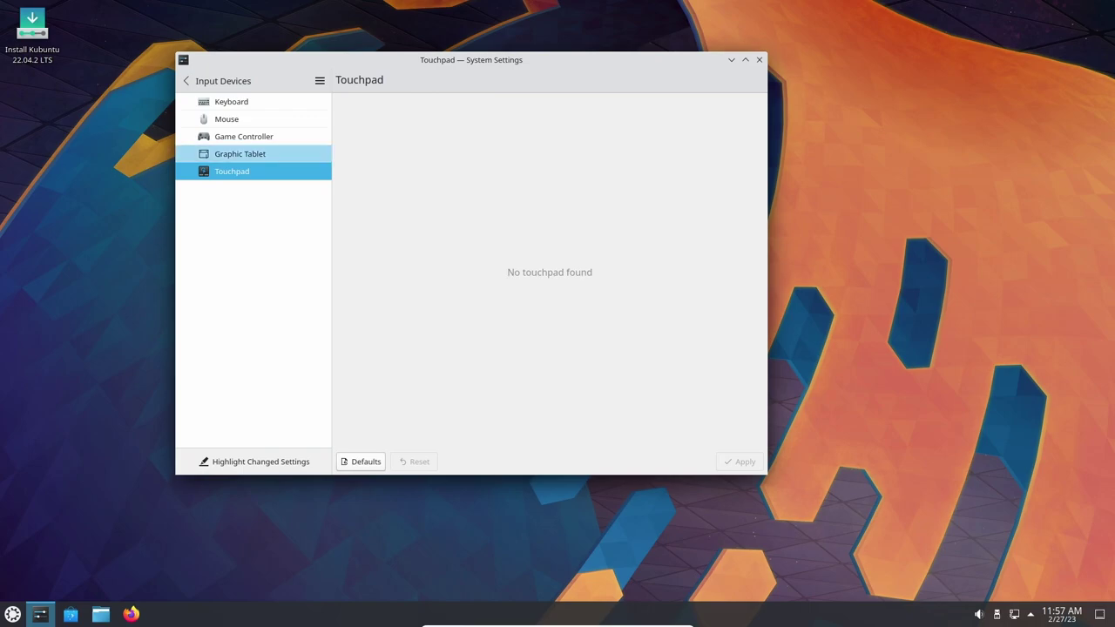
pyautogui.click(243, 137)
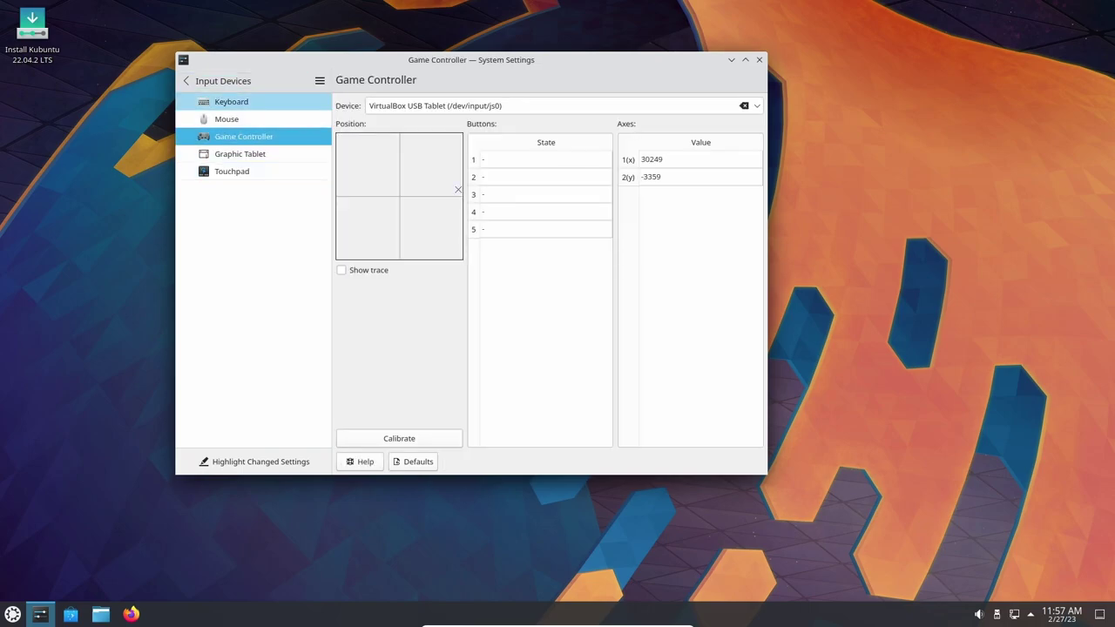
# Return to the main settings list, look over the remaining Hardware and System Administration entries, and close System Settings.
pyautogui.click(186, 80)
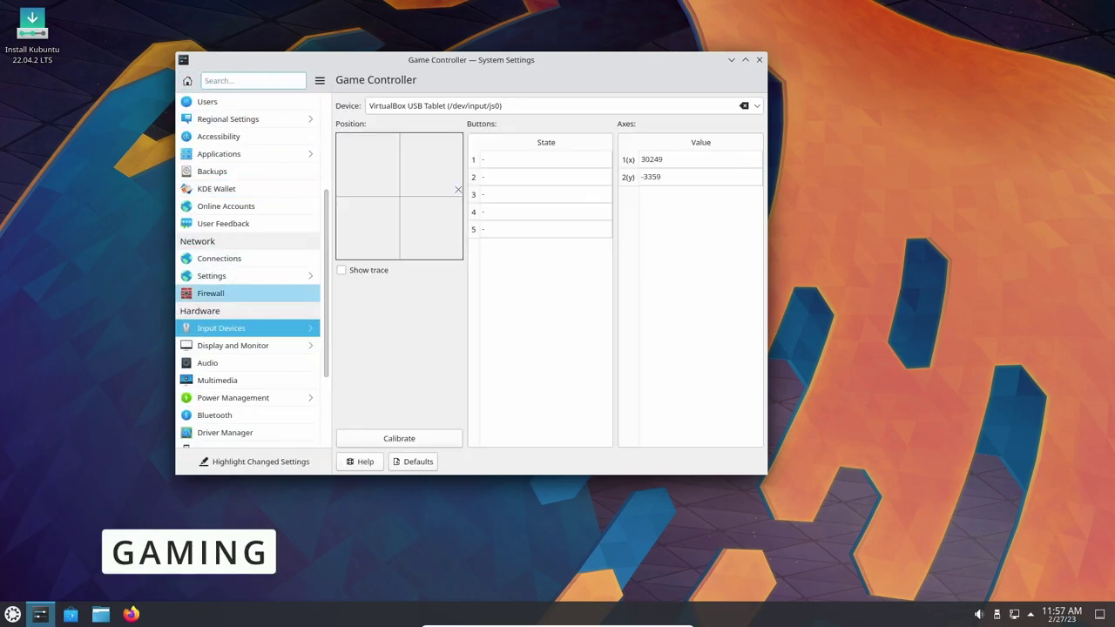
pyautogui.scroll(-3, 253, 292)
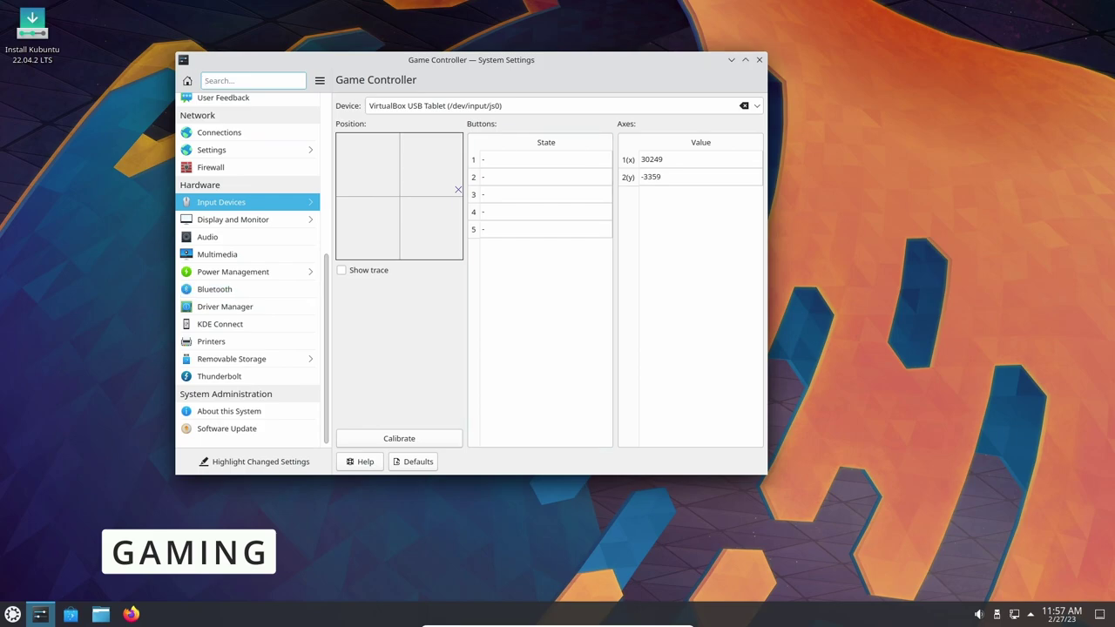
pyautogui.click(758, 59)
# Open the Application Launcher, look over the applications in the Games category, and close the launcher.
pyautogui.click(13, 614)
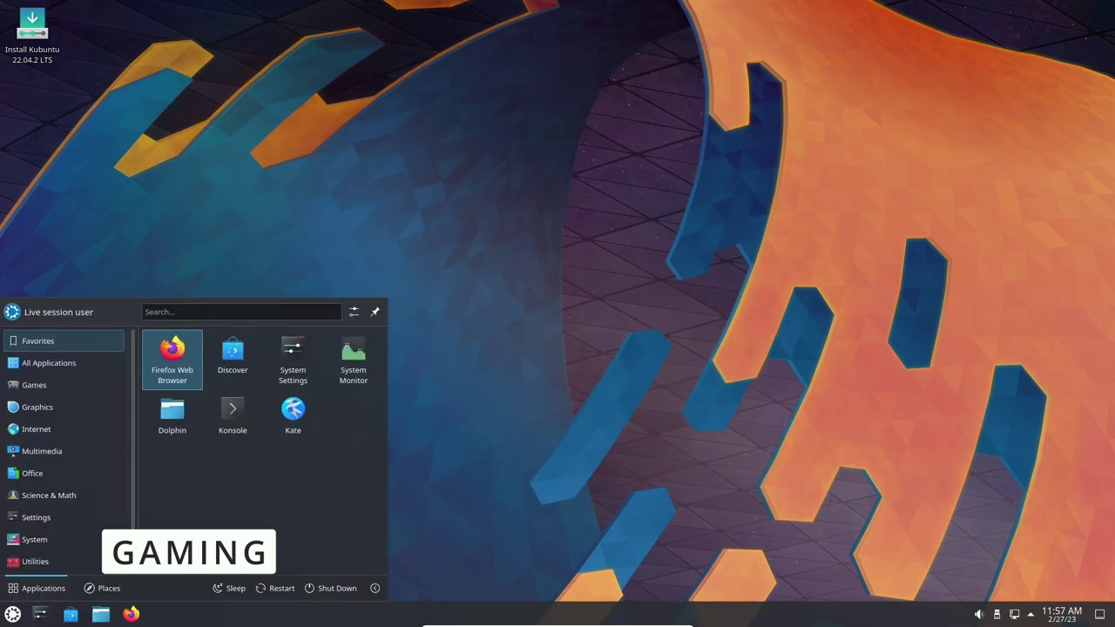
pyautogui.moveTo(64, 384)
pyautogui.press('Up')
pyautogui.press('Up')
pyautogui.press('Up')
pyautogui.press('Up')
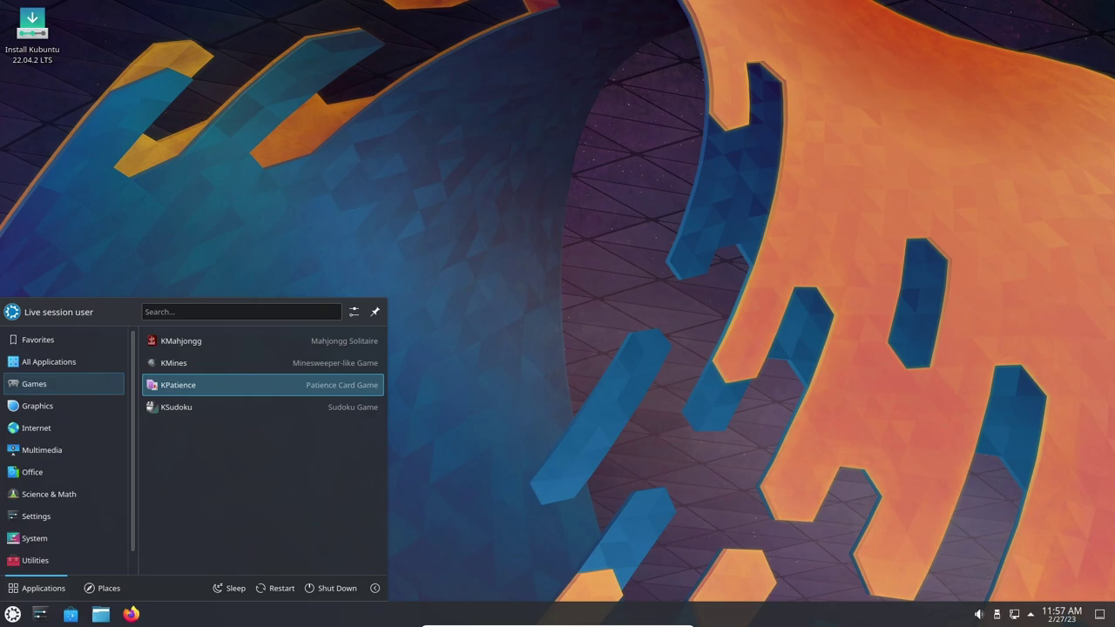
pyautogui.press('Escape')
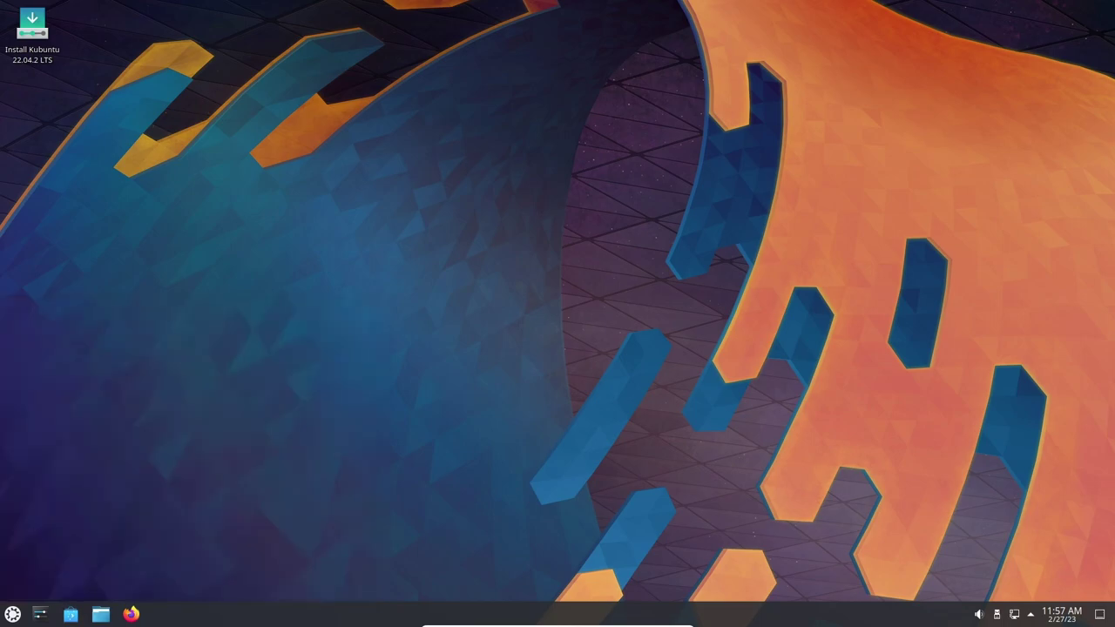
# Open the Discover software center, move its window higher on the desktop to view the Featured page, and close it.
pyautogui.click(71, 614)
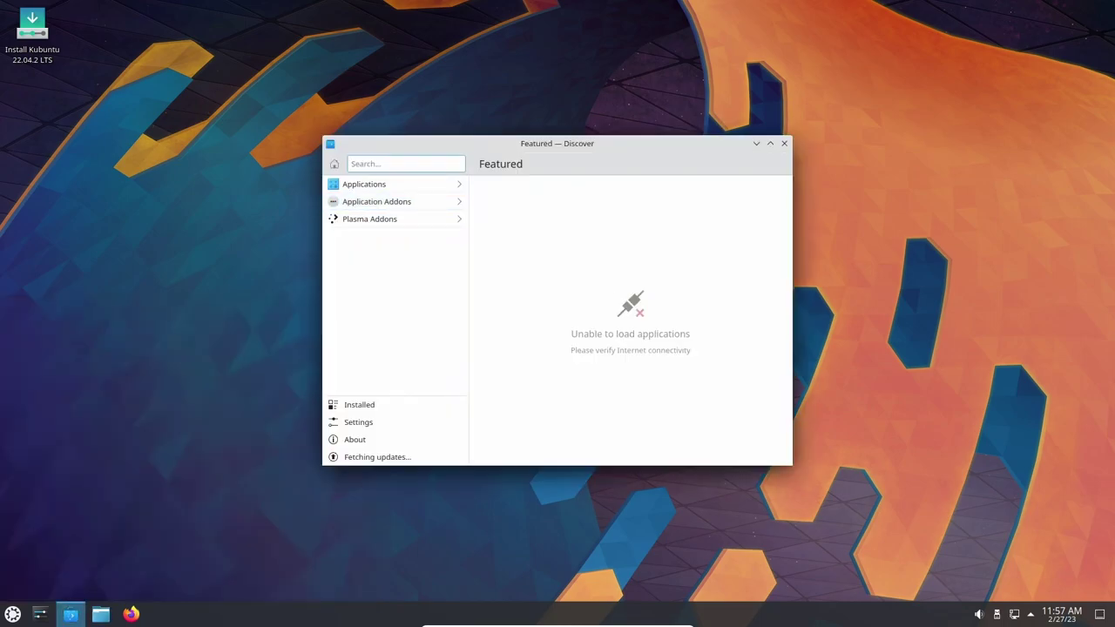
pyautogui.moveTo(558, 144); pyautogui.dragTo(505, 59)
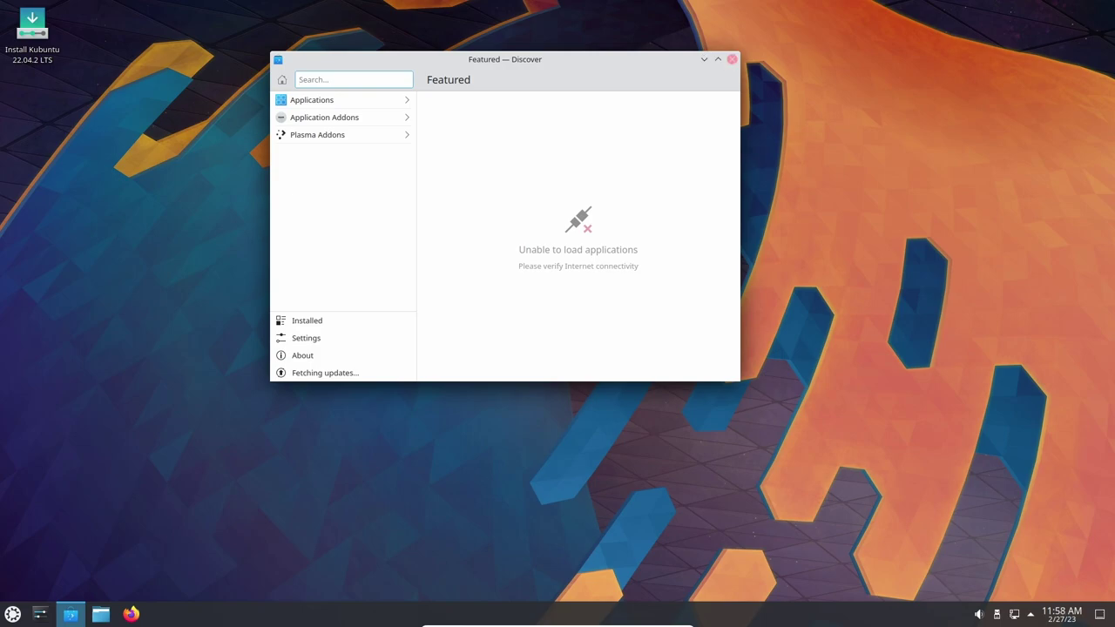
pyautogui.click(731, 58)
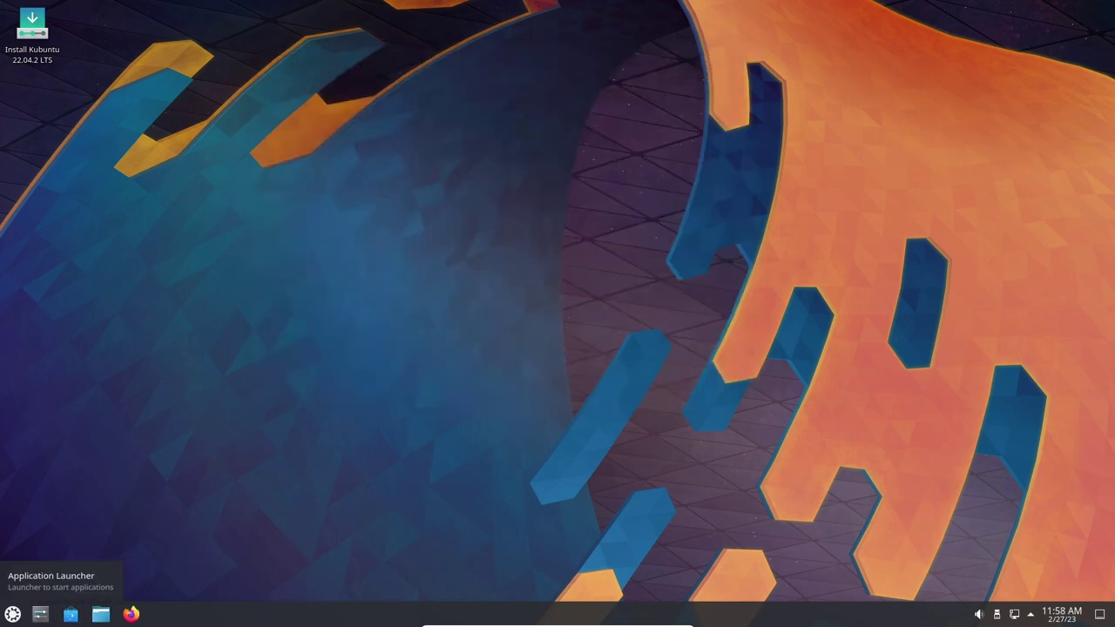
# Reopen the Application Launcher and browse its categories from Games down to System.
pyautogui.click(12, 615)
pyautogui.click(36, 517)
pyautogui.moveTo(35, 385)
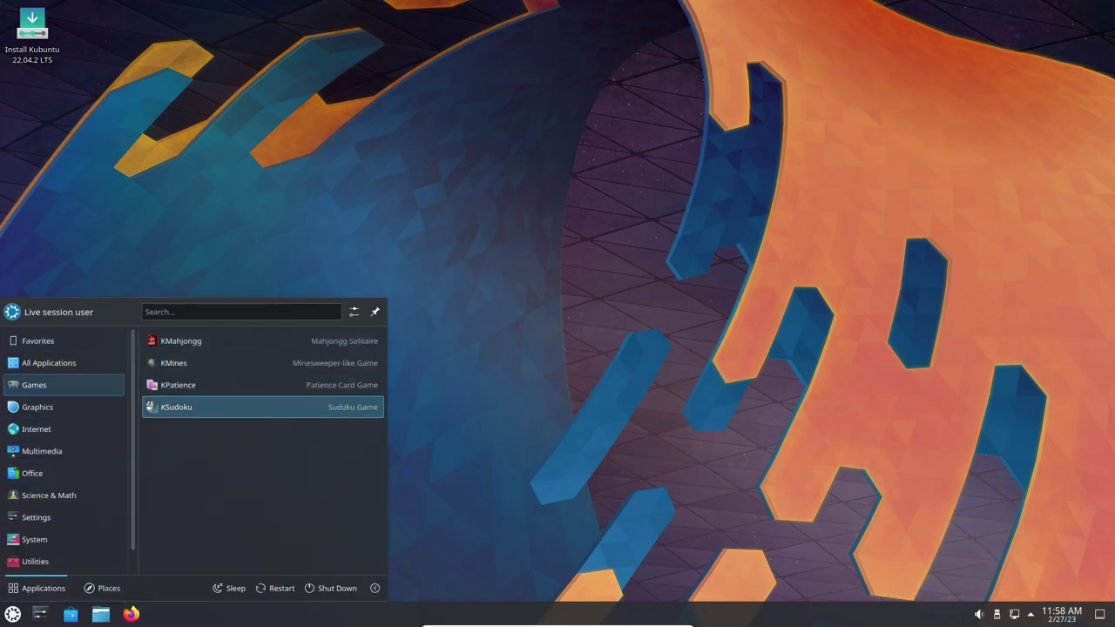
pyautogui.moveTo(36, 427)
pyautogui.scroll(-1, 37, 427)
pyautogui.press('Down')
pyautogui.press('Down')
pyautogui.press('Down')
pyautogui.press('Down')
pyautogui.press('Down')
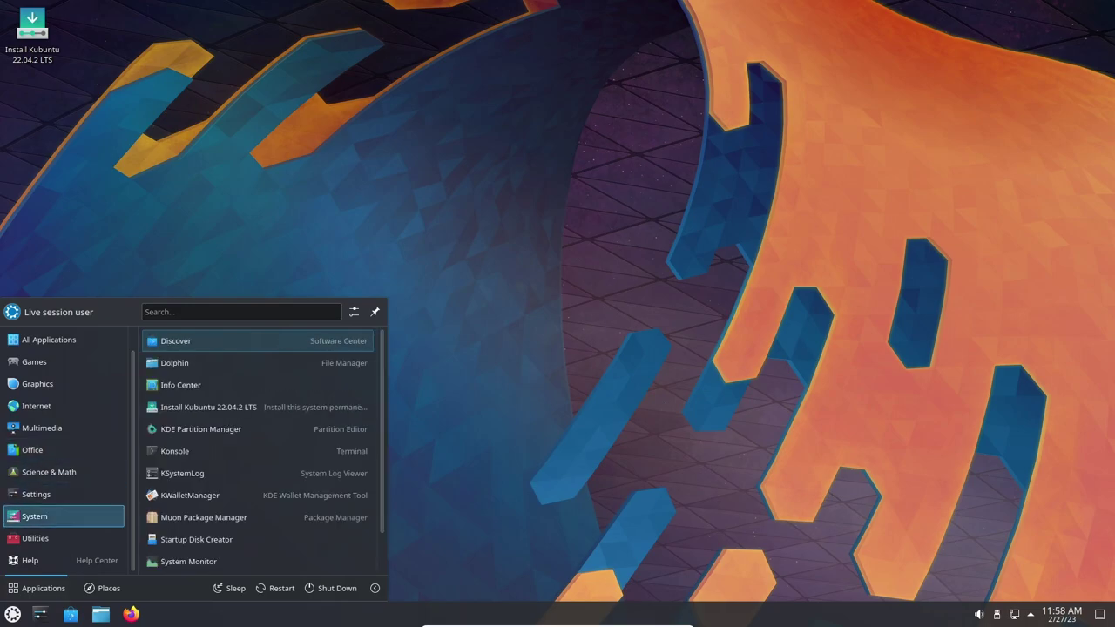
# Look through the System category's applications down to the end of the list, and return to the category list.
pyautogui.scroll(-1, 200, 357)
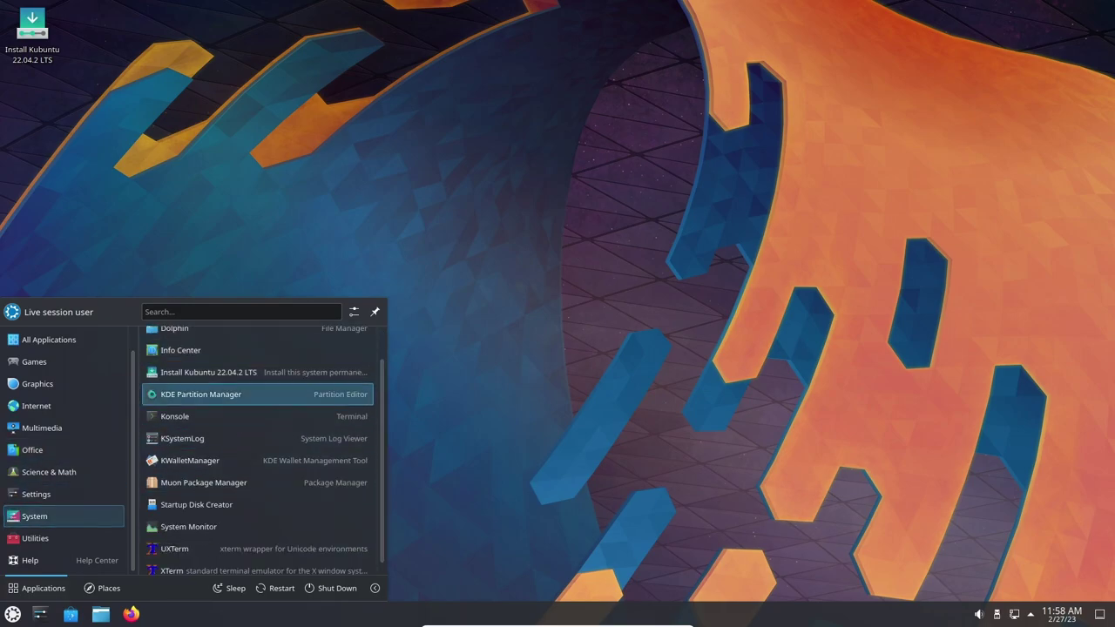
pyautogui.scroll(-1, 201, 401)
pyautogui.press('Down')
pyautogui.press('Down')
pyautogui.press('Down')
pyautogui.press('Down')
pyautogui.press('Down')
pyautogui.press('Left')
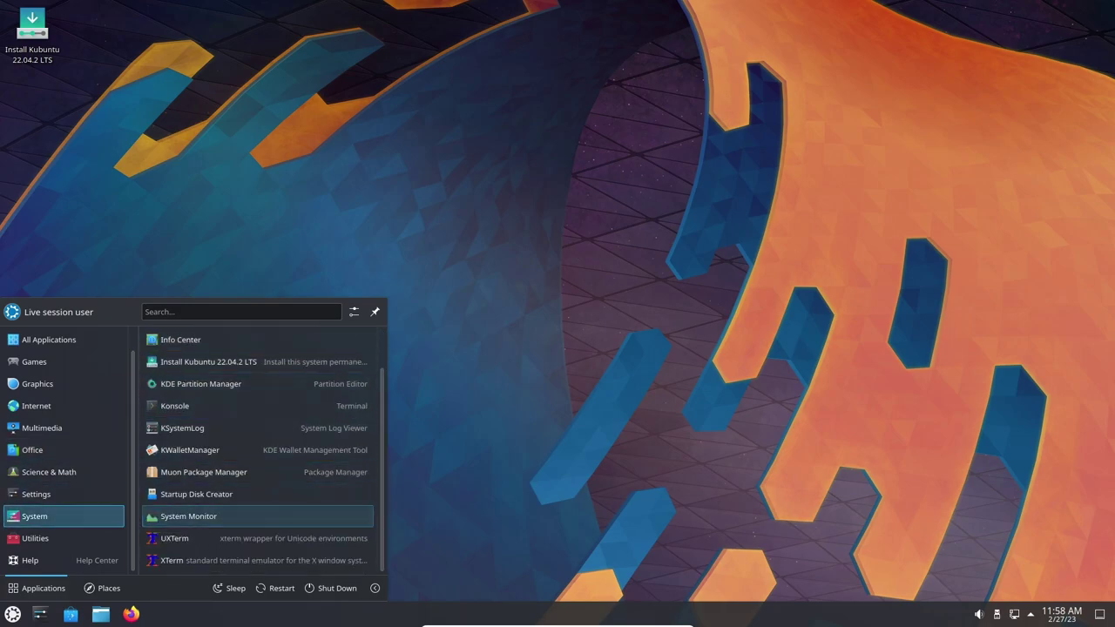
# View the launcher's Utilities and Help categories, and go back up through the categories above them.
pyautogui.press('Down')
pyautogui.press('Down')
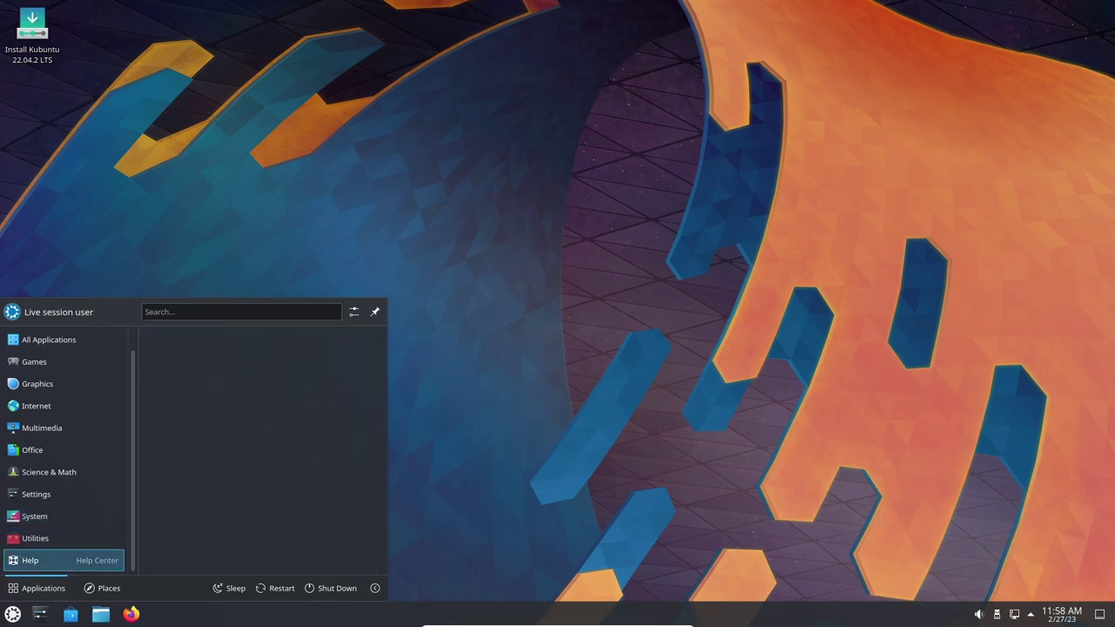
pyautogui.press('Up')
pyautogui.press('Up')
pyautogui.press('Up')
pyautogui.press('Up')
pyautogui.press('Up')
pyautogui.press('Up')
pyautogui.press('Up')
pyautogui.press('Up')
pyautogui.press('Up')
pyautogui.press('Right')
# Open the desktop and wallpaper configuration, enlarge its window, and browse the available wallpapers.
pyautogui.rightClick(501, 149)
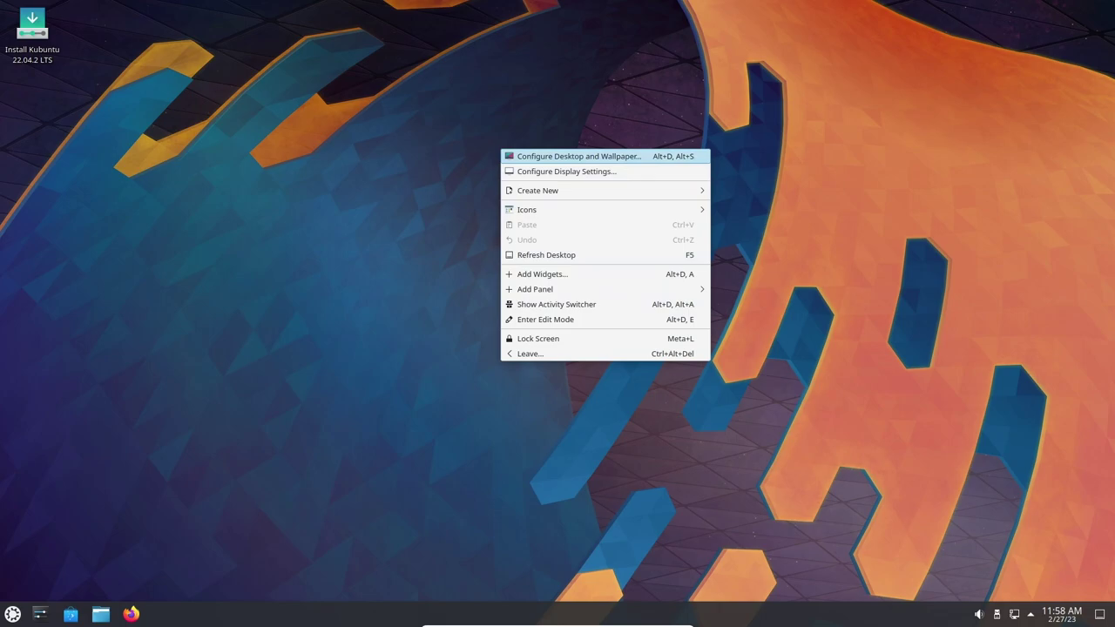
pyautogui.press('Return')
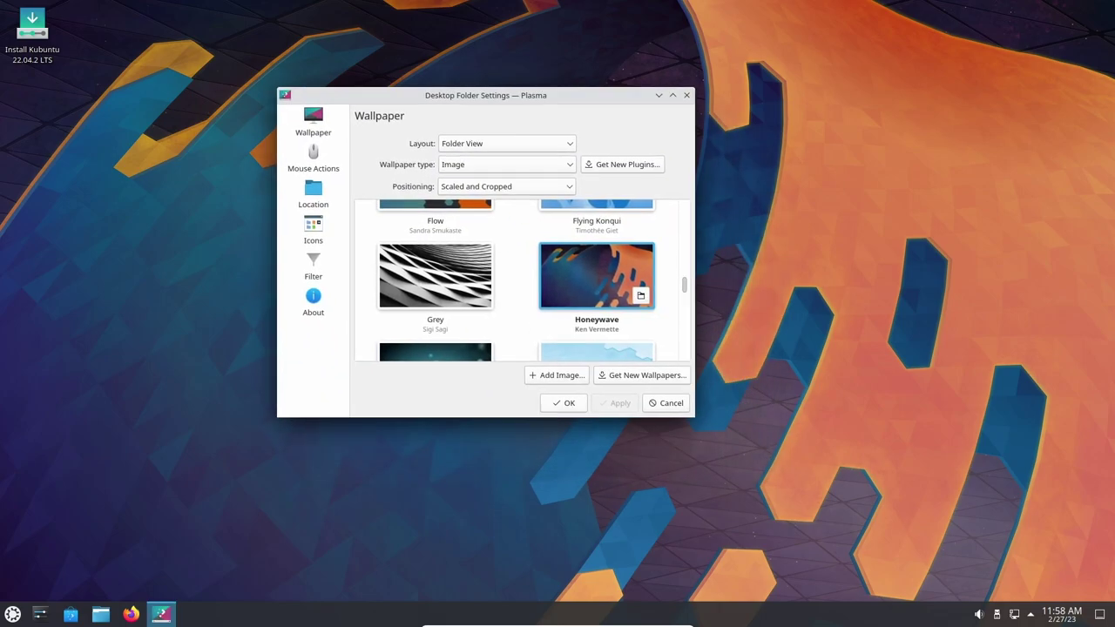
pyautogui.moveTo(690, 398); pyautogui.dragTo(1062, 551)
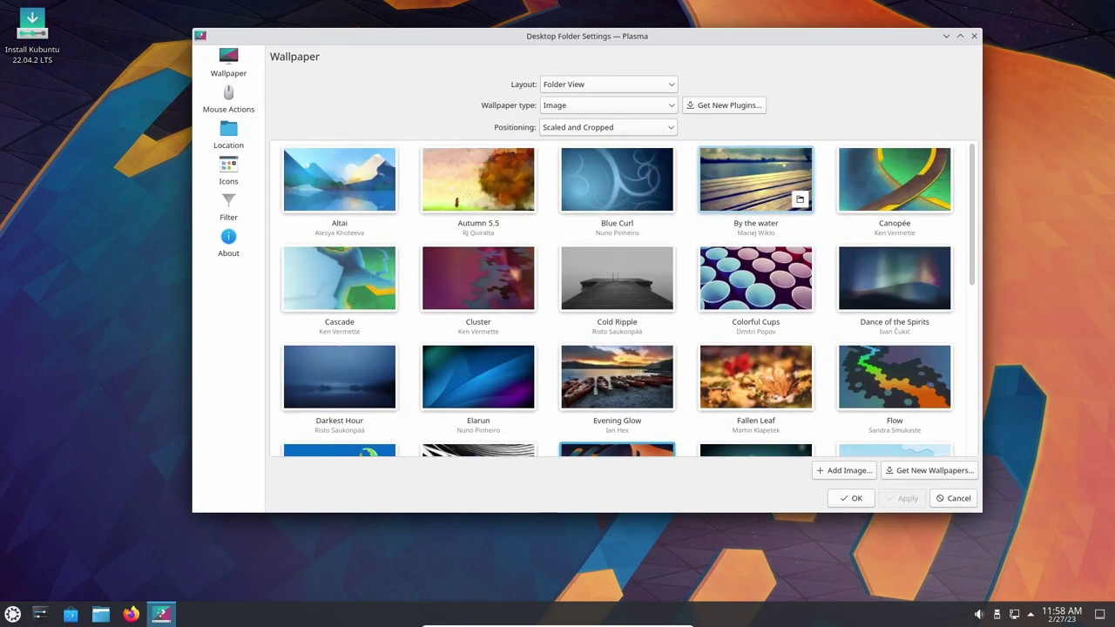
pyautogui.scroll(-3, 756, 219)
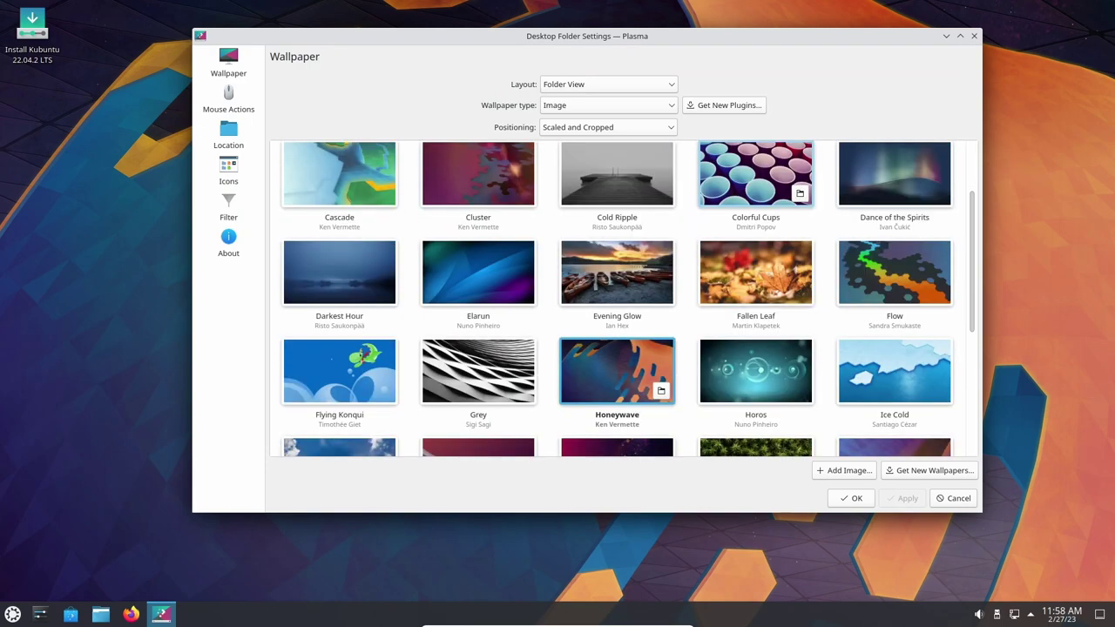
pyautogui.scroll(-1, 755, 178)
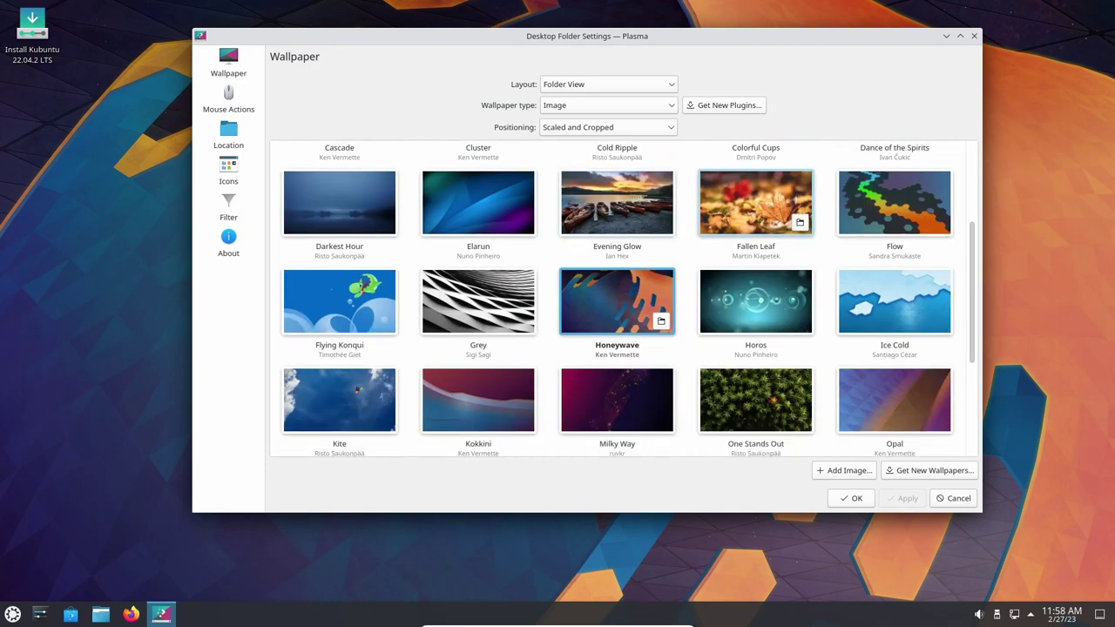
# Look through the remaining wallpapers, set Evening Glow as the desktop wallpaper, and close the desktop settings.
pyautogui.scroll(-1, 617, 179)
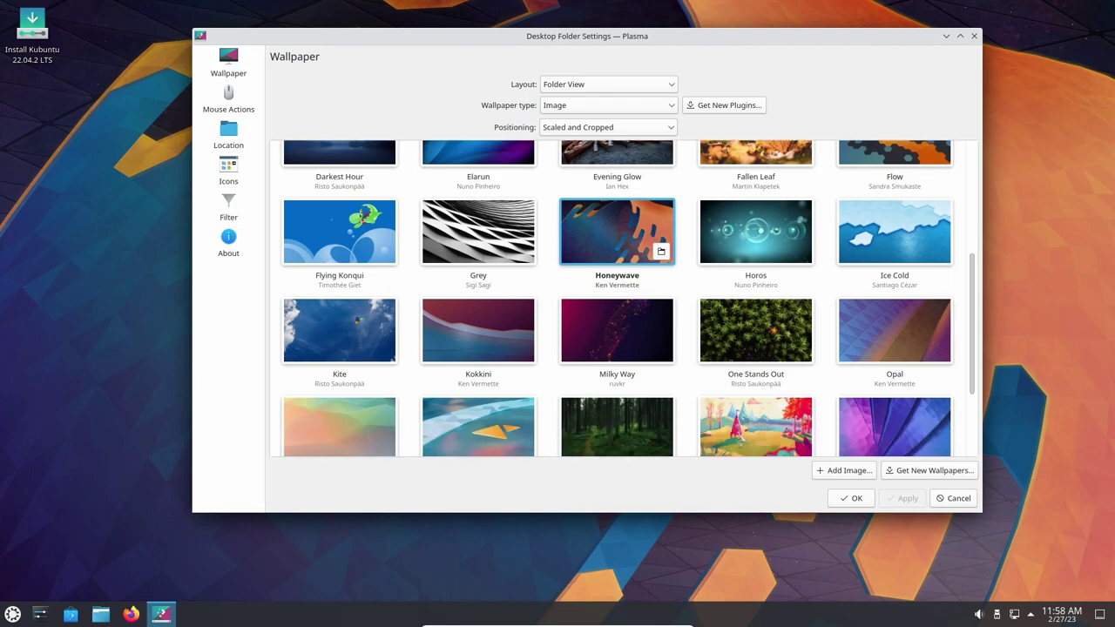
pyautogui.scroll(-2, 617, 179)
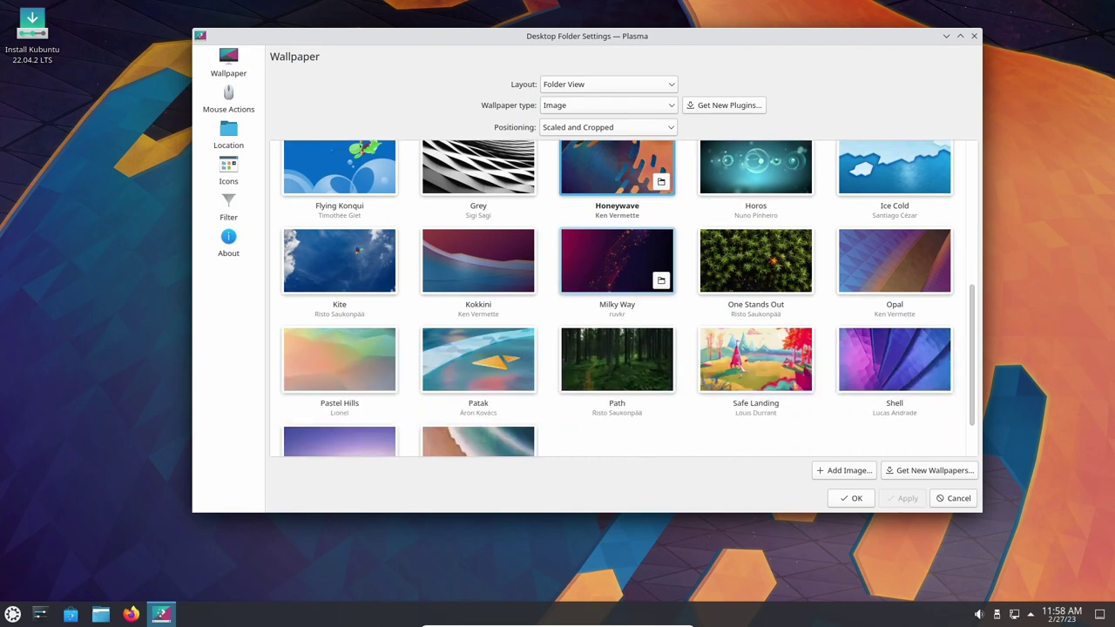
pyautogui.scroll(3, 617, 209)
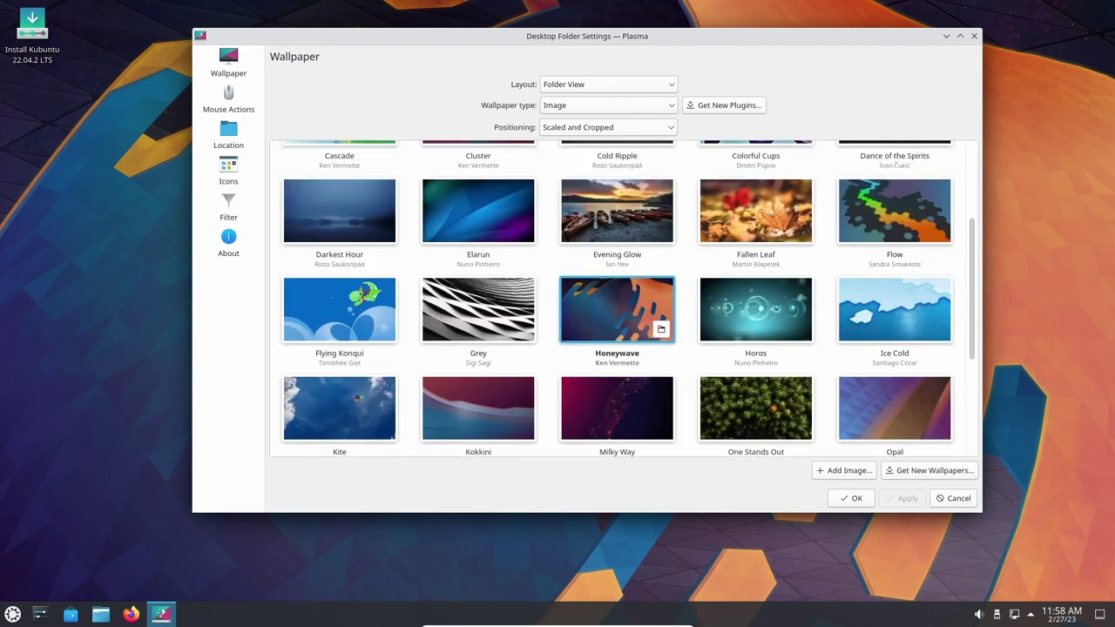
pyautogui.click(617, 209)
pyautogui.click(903, 498)
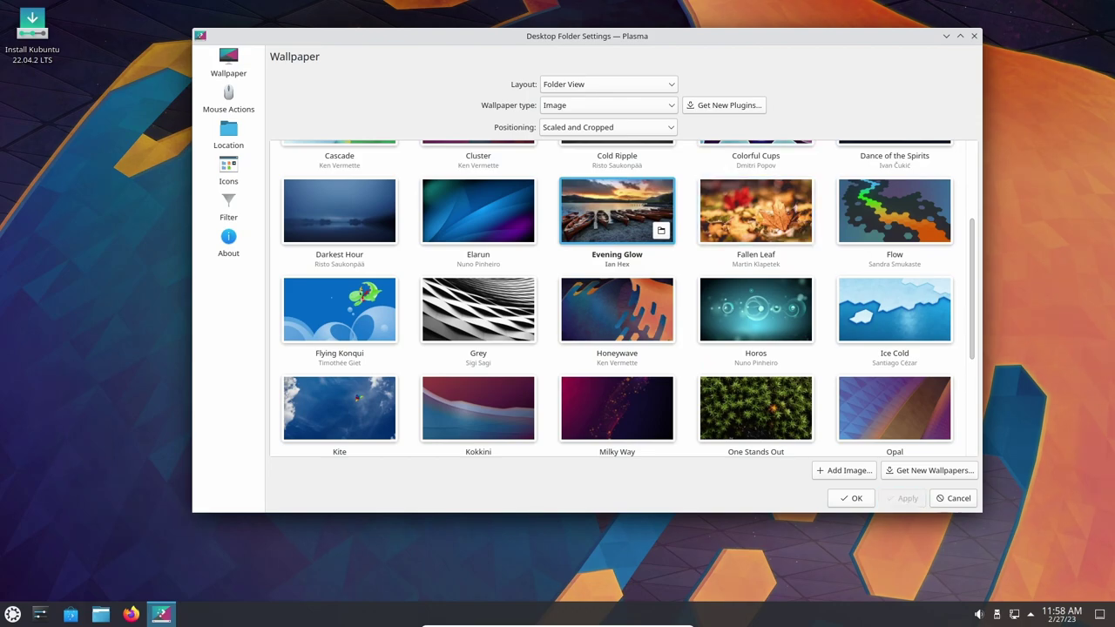
pyautogui.click(851, 498)
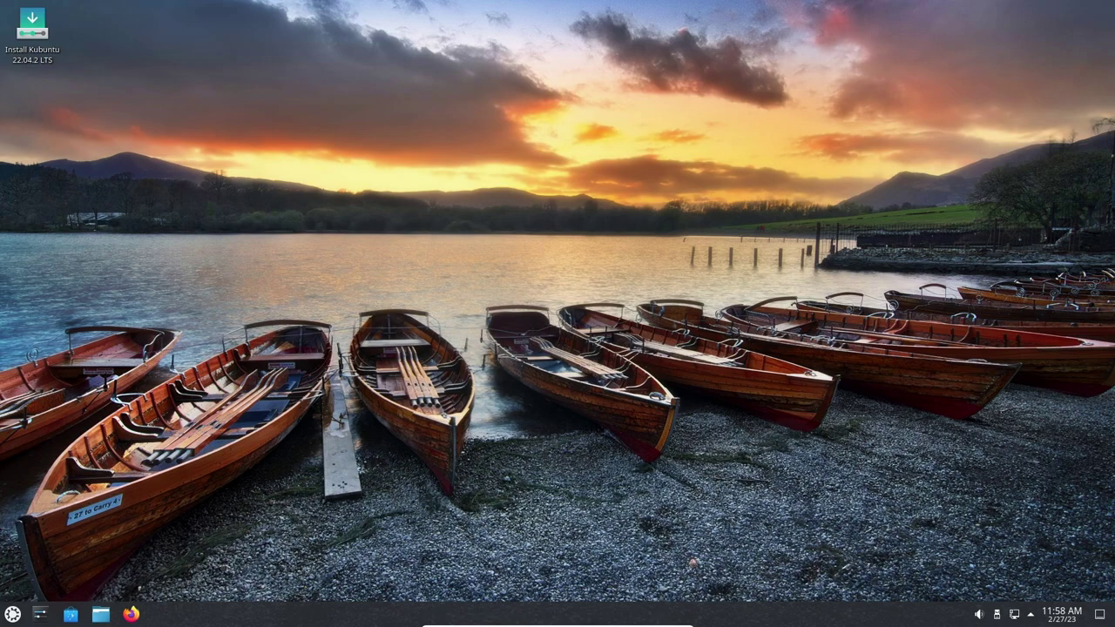
# Browse the launcher's complete alphabetical list of all applications from Ark down to XTerm, and close the launcher.
pyautogui.press('super')
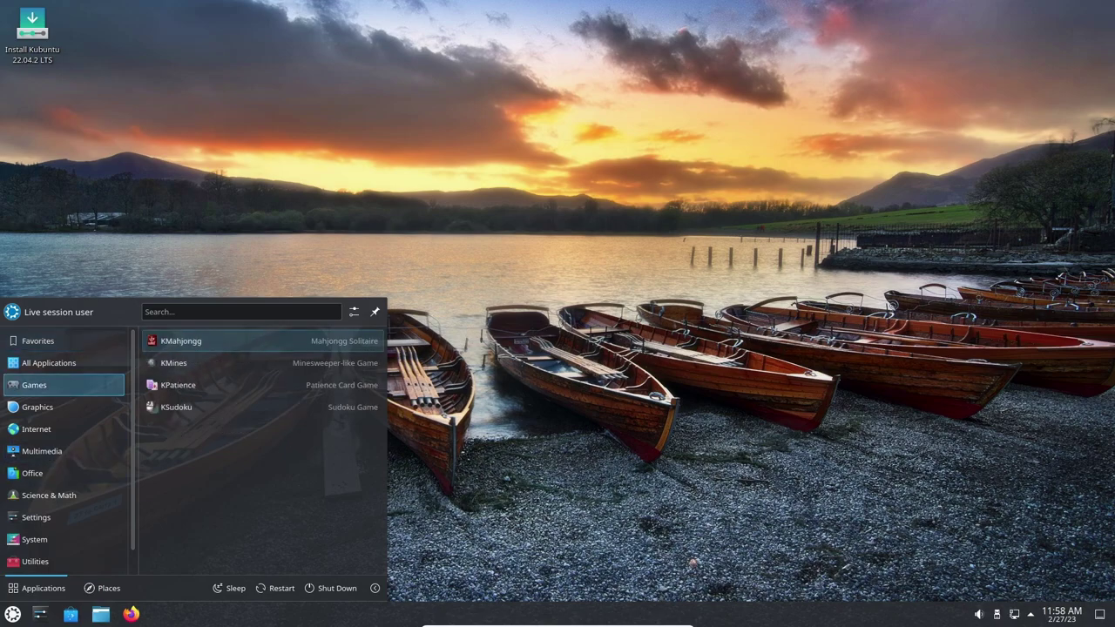
pyautogui.moveTo(49, 363)
pyautogui.press('Up')
pyautogui.press('Right')
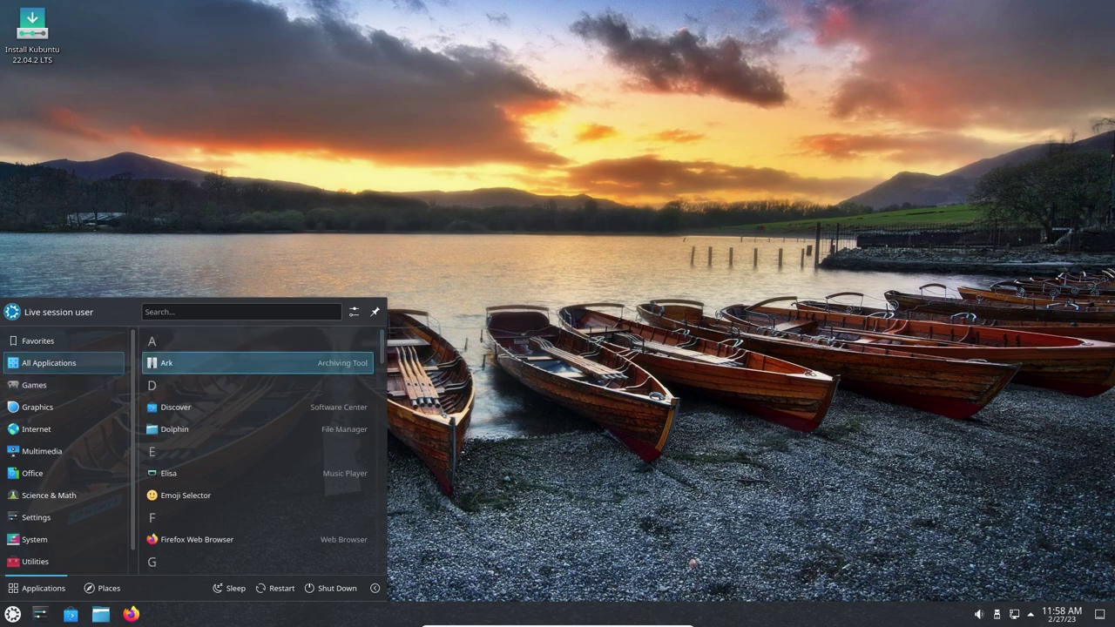
pyautogui.press('Down')
pyautogui.press('Down')
pyautogui.scroll(-8, 258, 438)
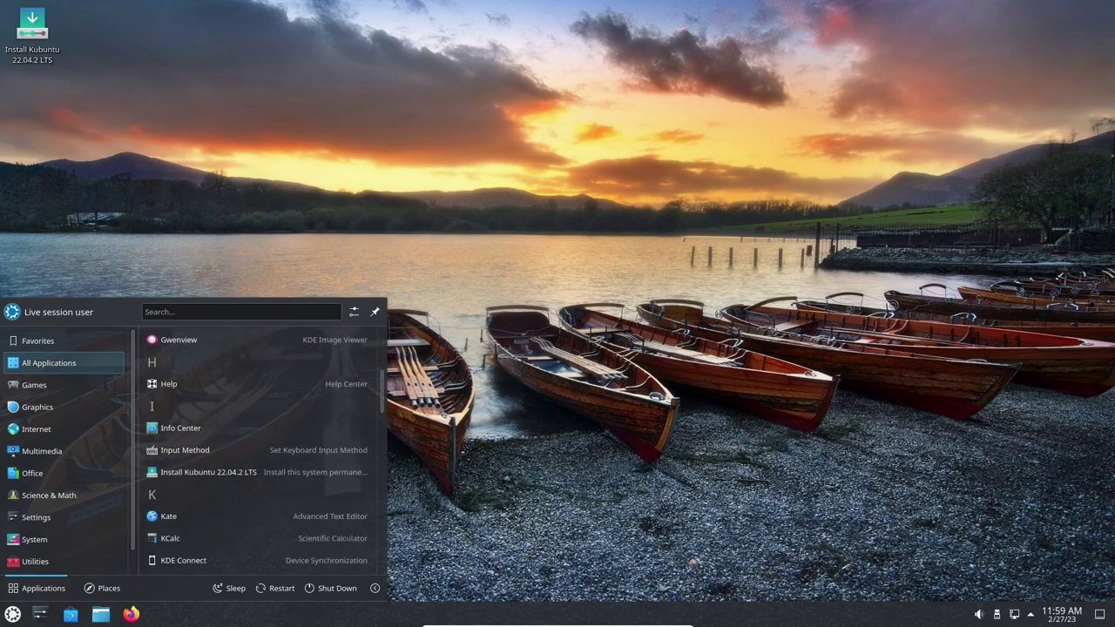
pyautogui.scroll(-2, 261, 451)
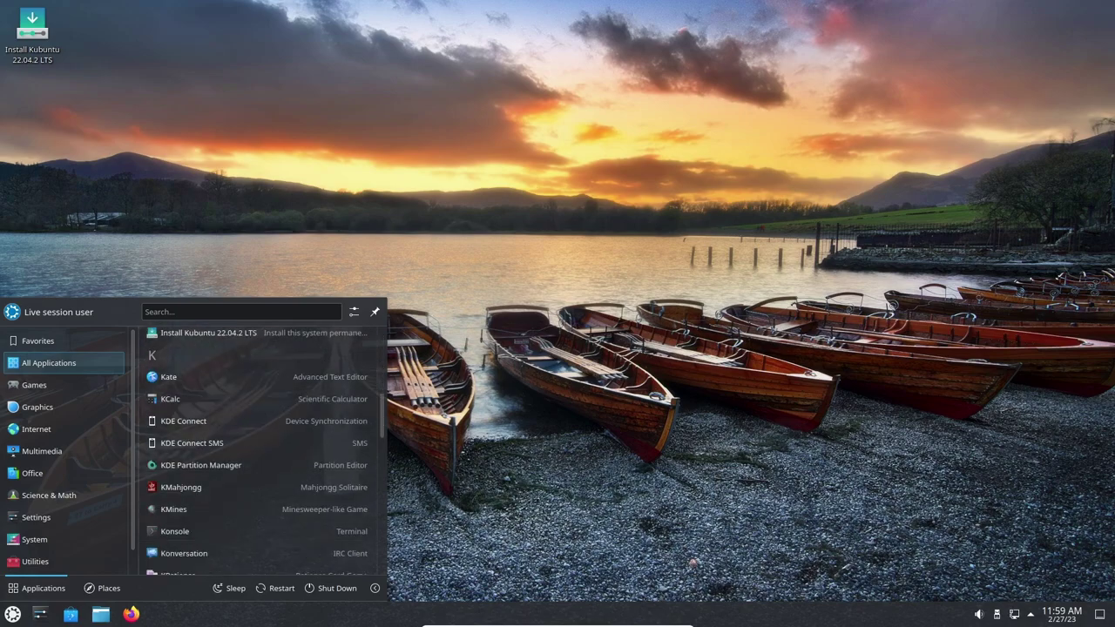
pyautogui.scroll(-4, 261, 451)
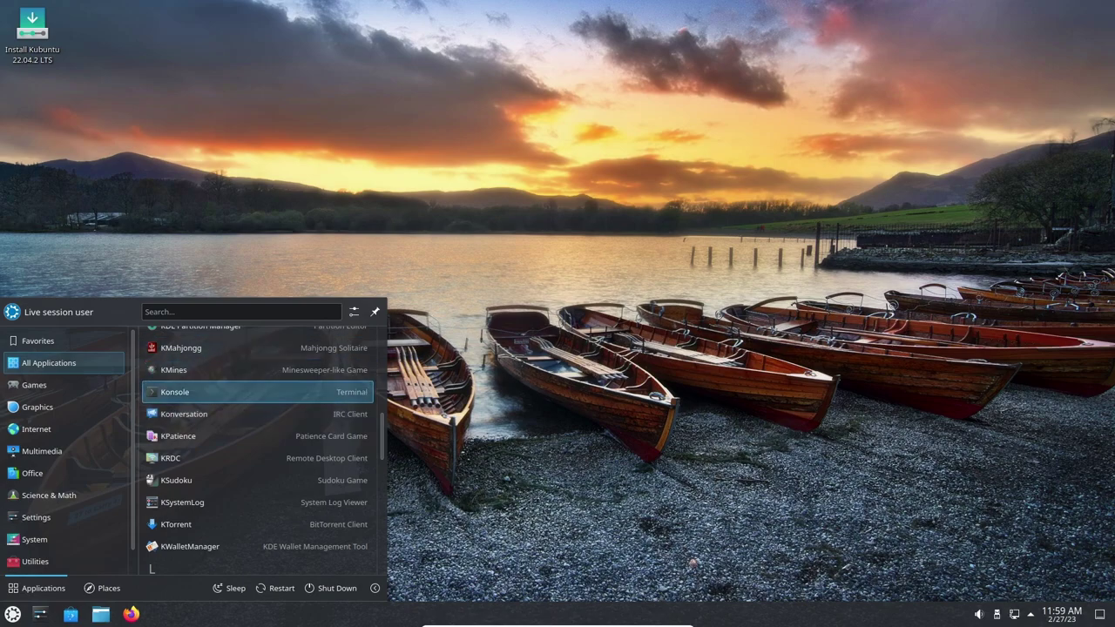
pyautogui.scroll(-4, 257, 450)
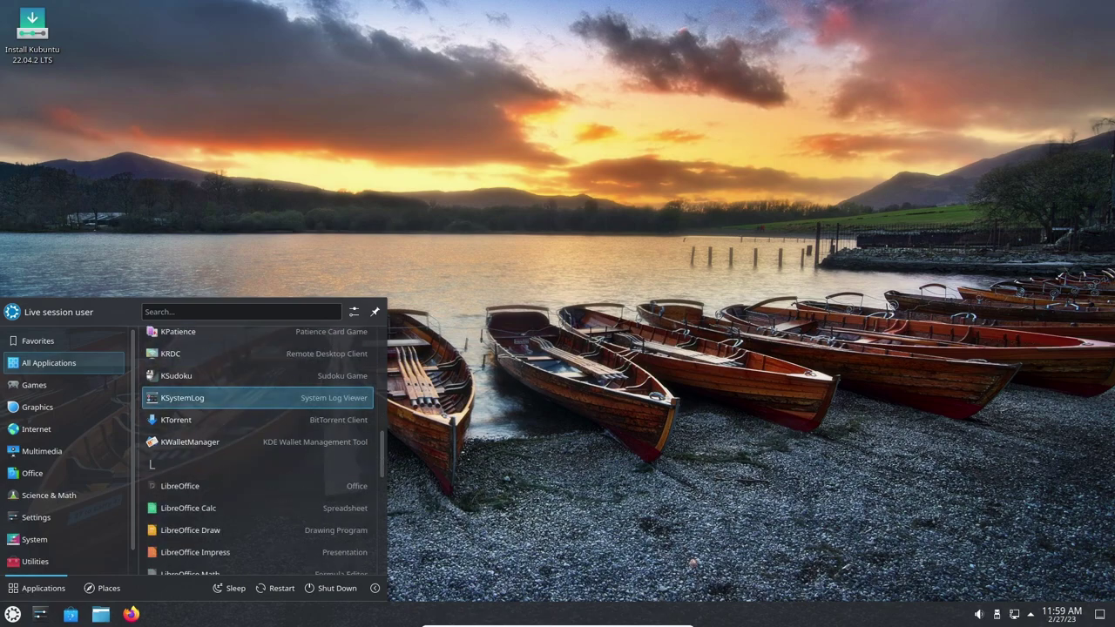
pyautogui.scroll(-15, 257, 450)
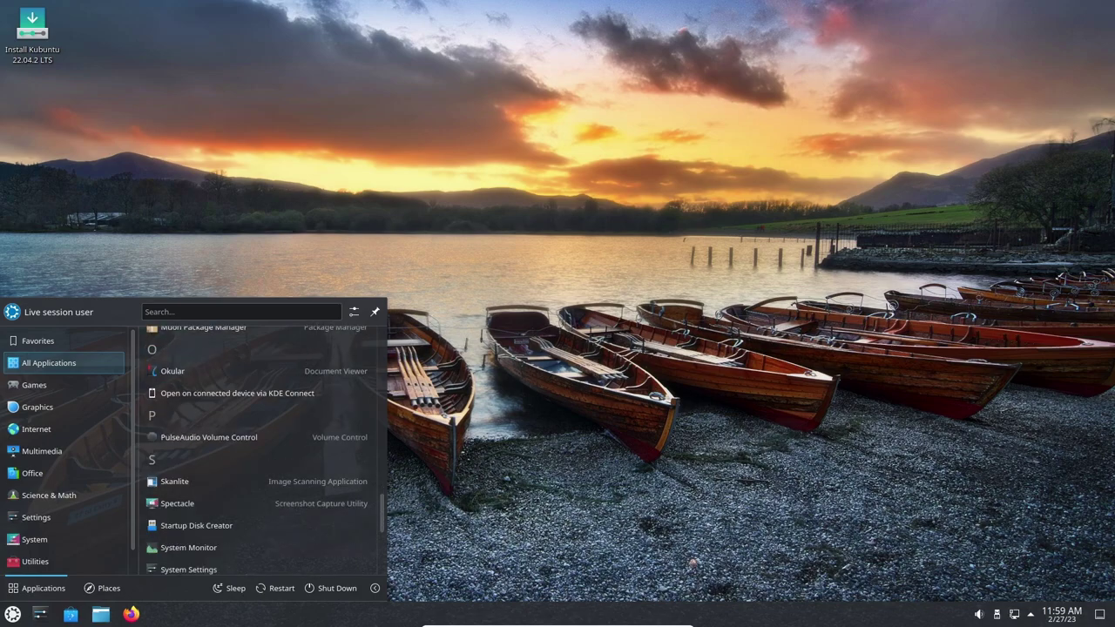
pyautogui.scroll(-3, 257, 451)
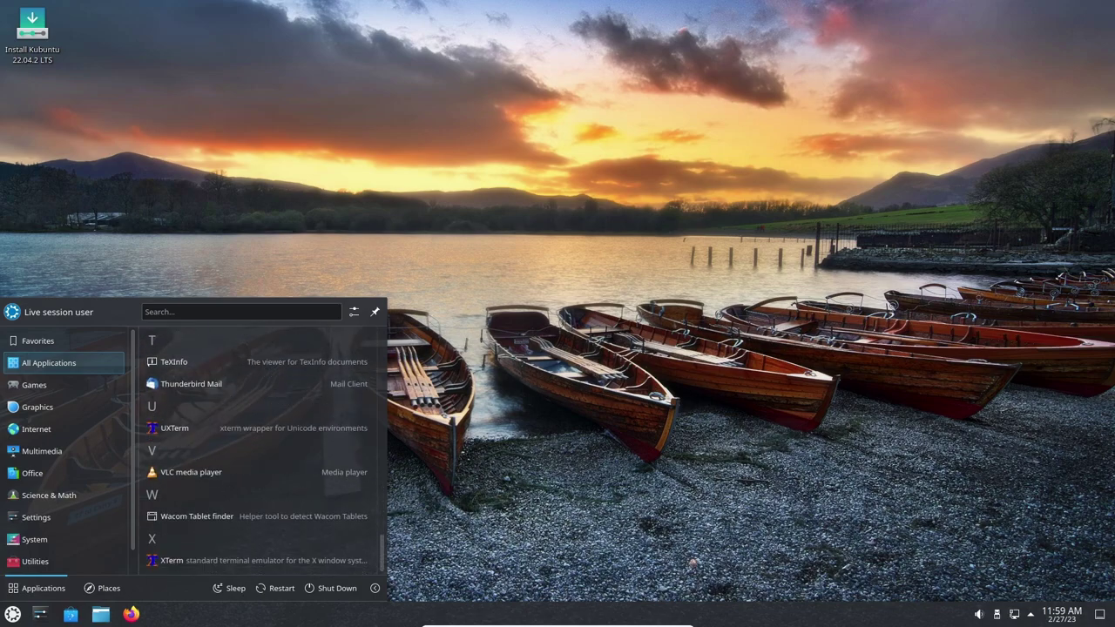
pyautogui.press('Escape')
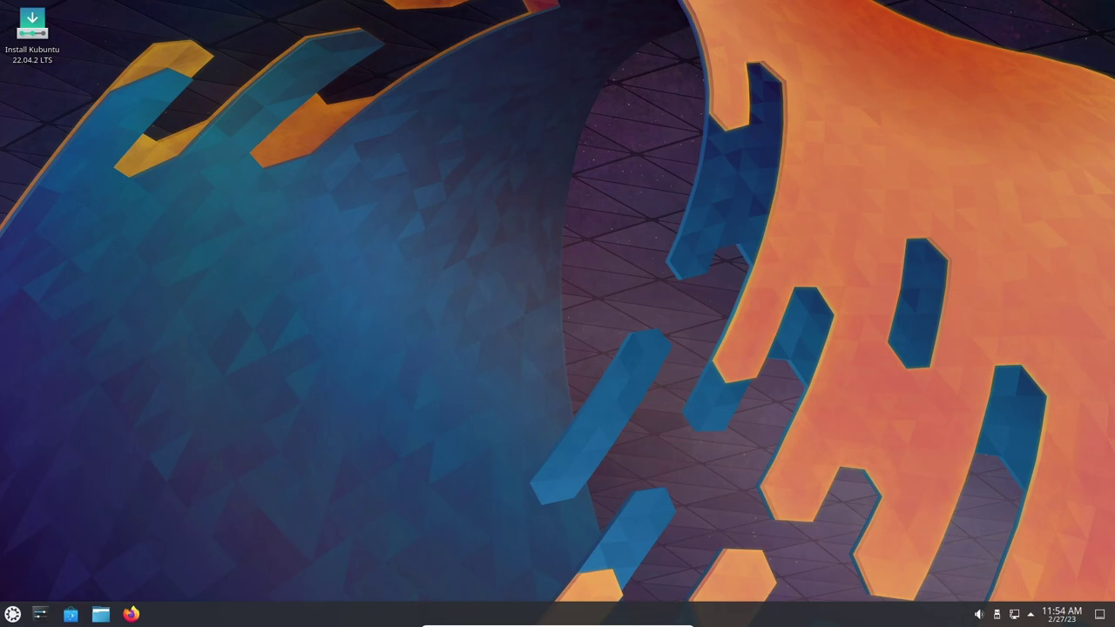
# Check the kernel version in Konsole with uname -a and uname -r, and close the terminal.
pyautogui.click(12, 614)
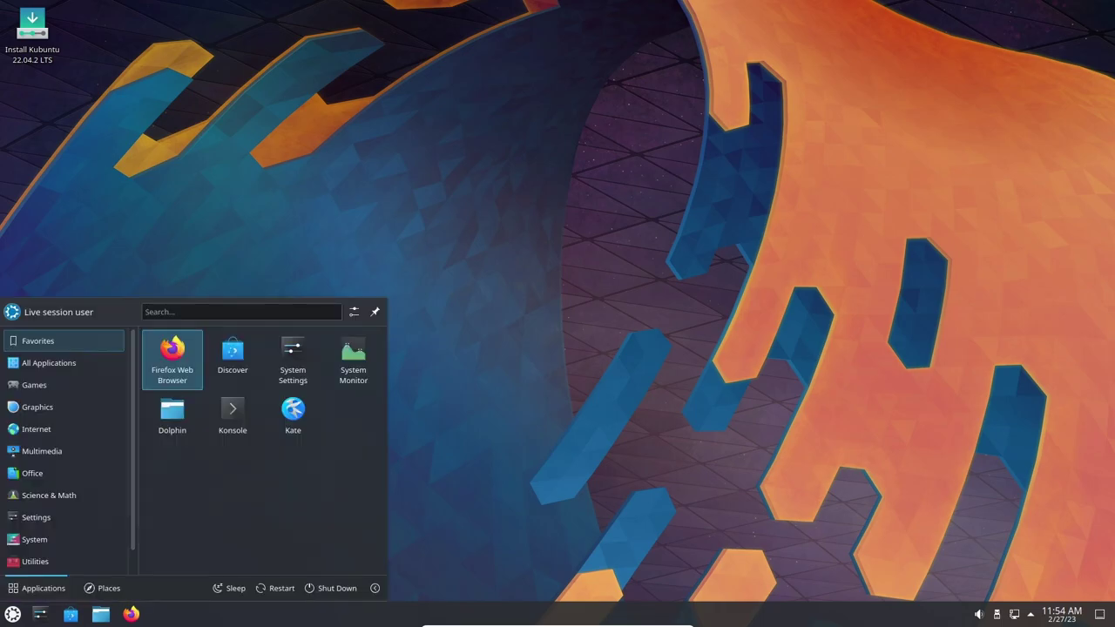
pyautogui.click(232, 416)
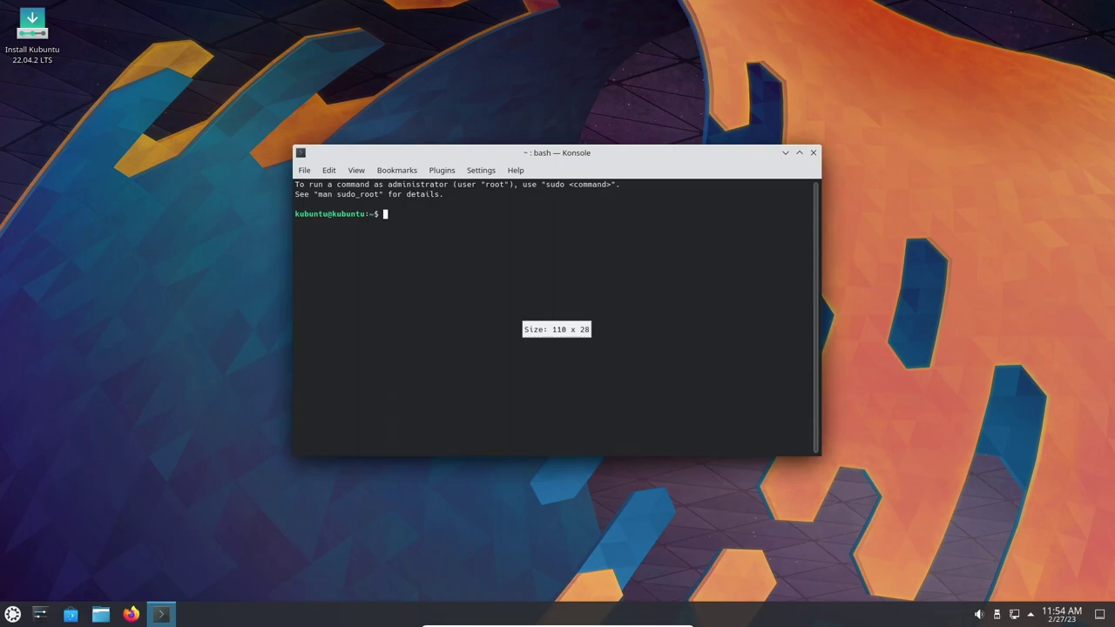
pyautogui.write('uname -a')
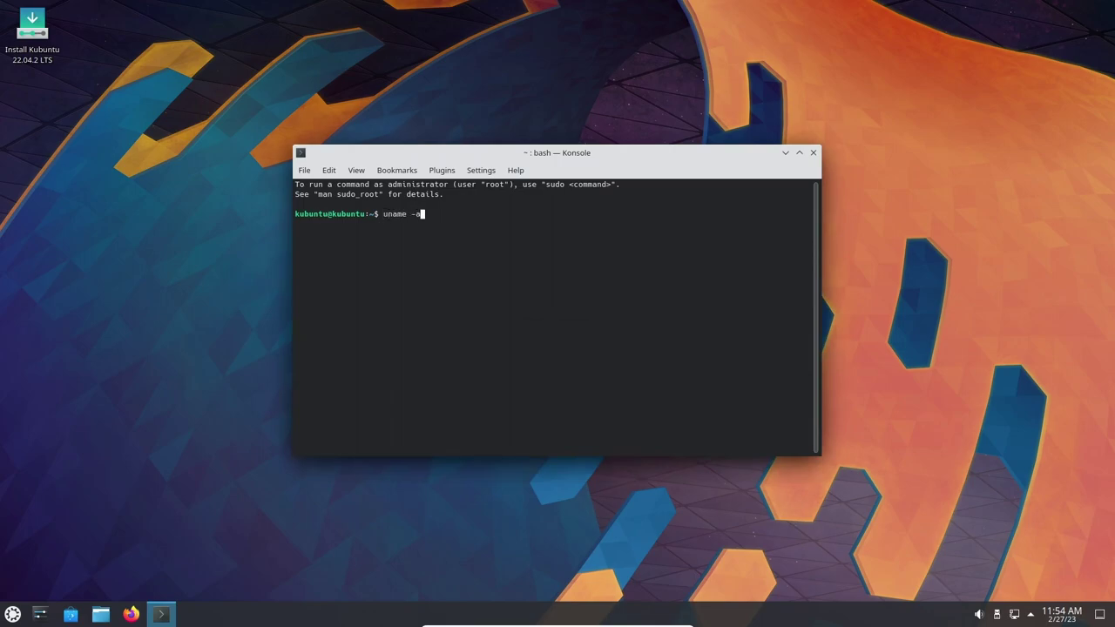
pyautogui.press('Return')
pyautogui.write('uname -r')
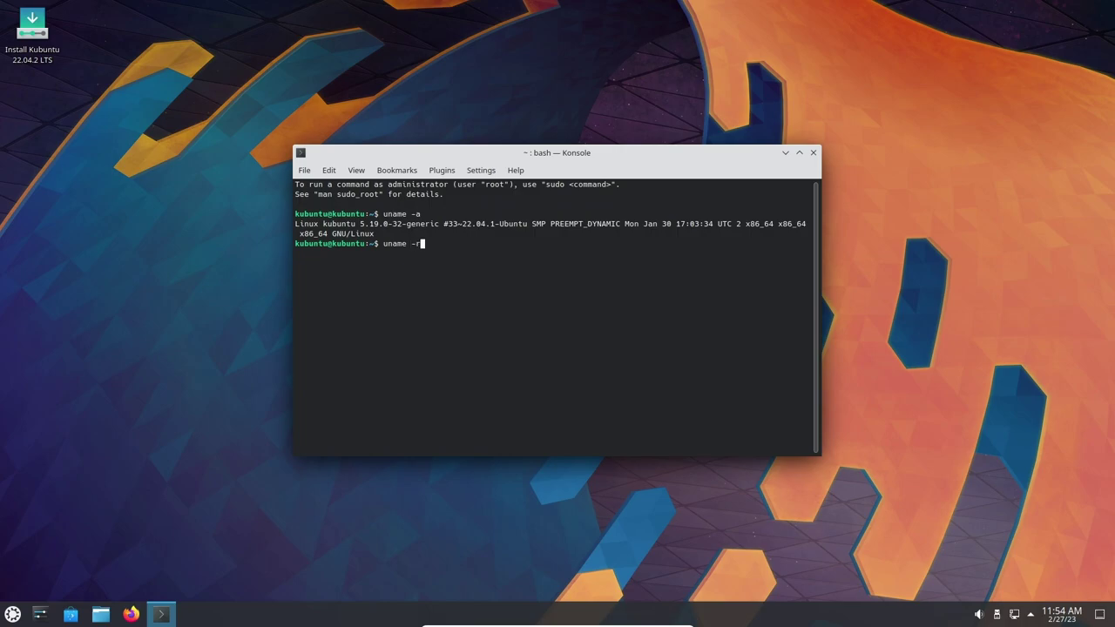
pyautogui.press('Return')
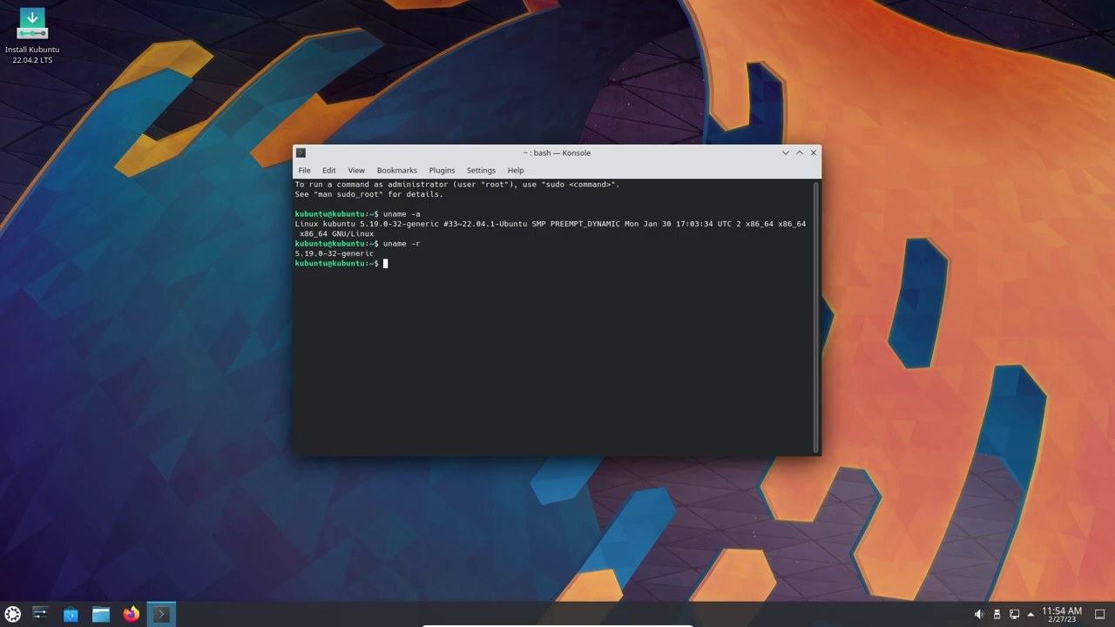
pyautogui.click(814, 153)
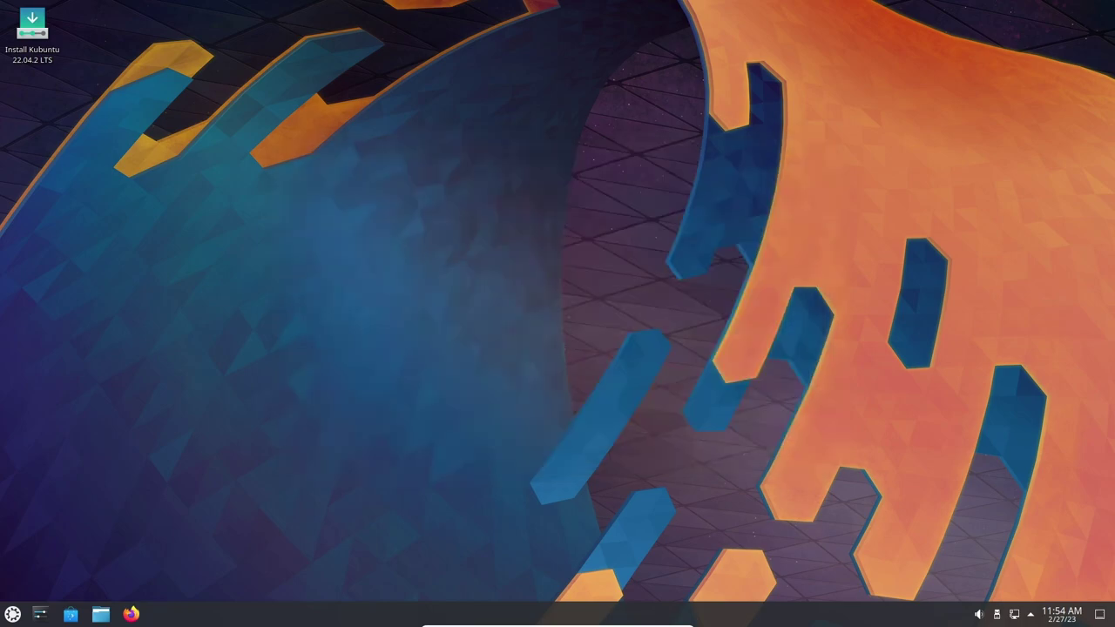
# Open the Dolphin file manager at the Home folder, move and enlarge its window, and view the About KDE information.
pyautogui.click(101, 614)
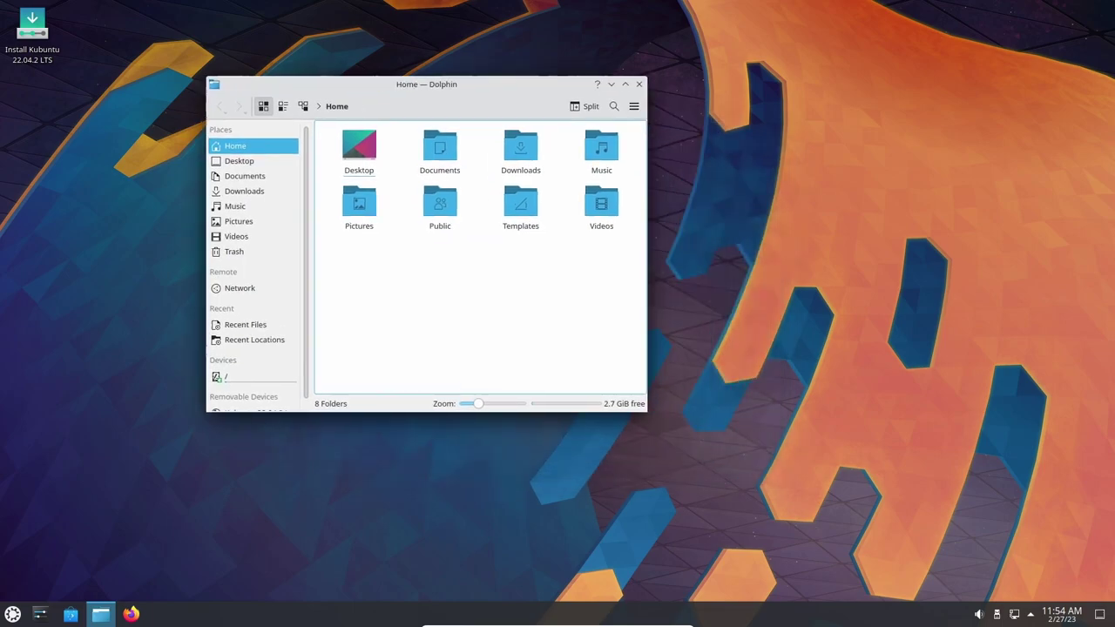
pyautogui.moveTo(488, 84); pyautogui.dragTo(466, 56)
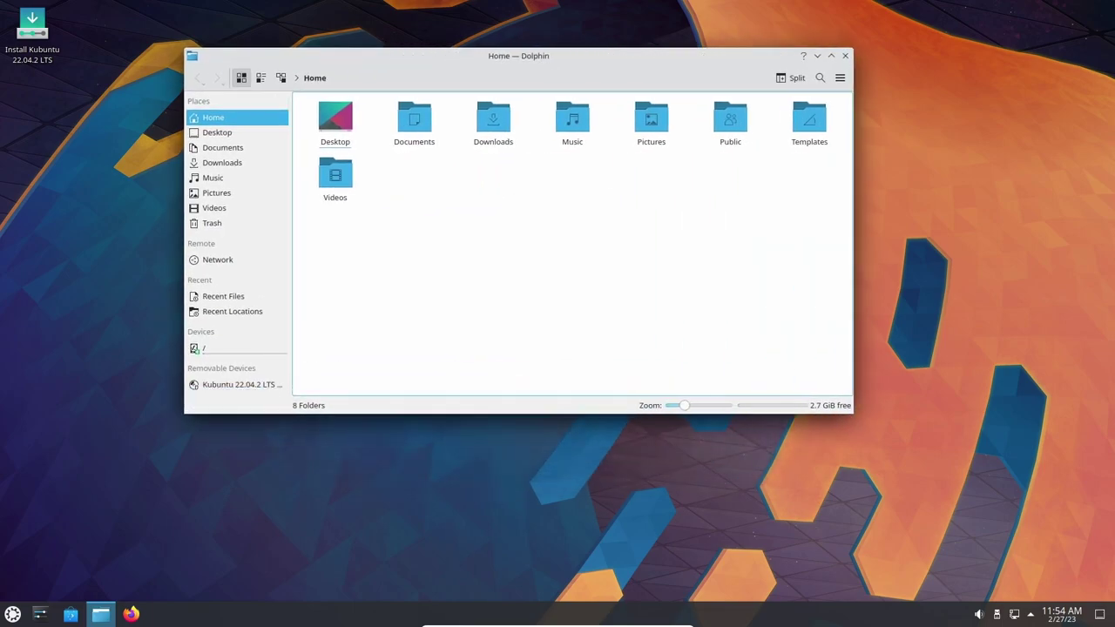
pyautogui.click(873, 77)
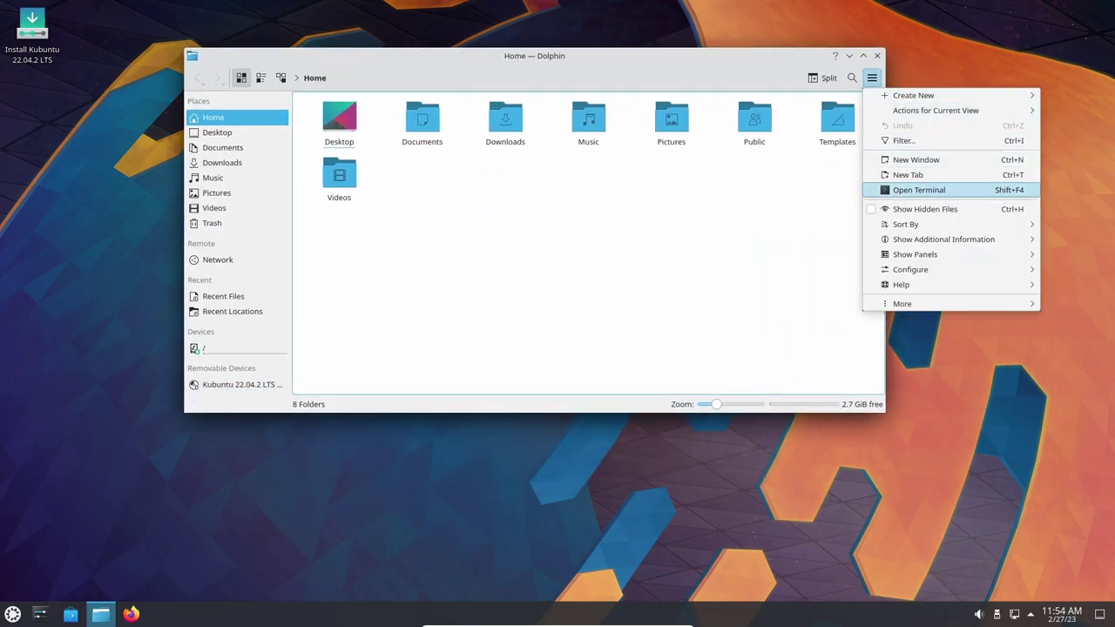
pyautogui.moveTo(911, 269)
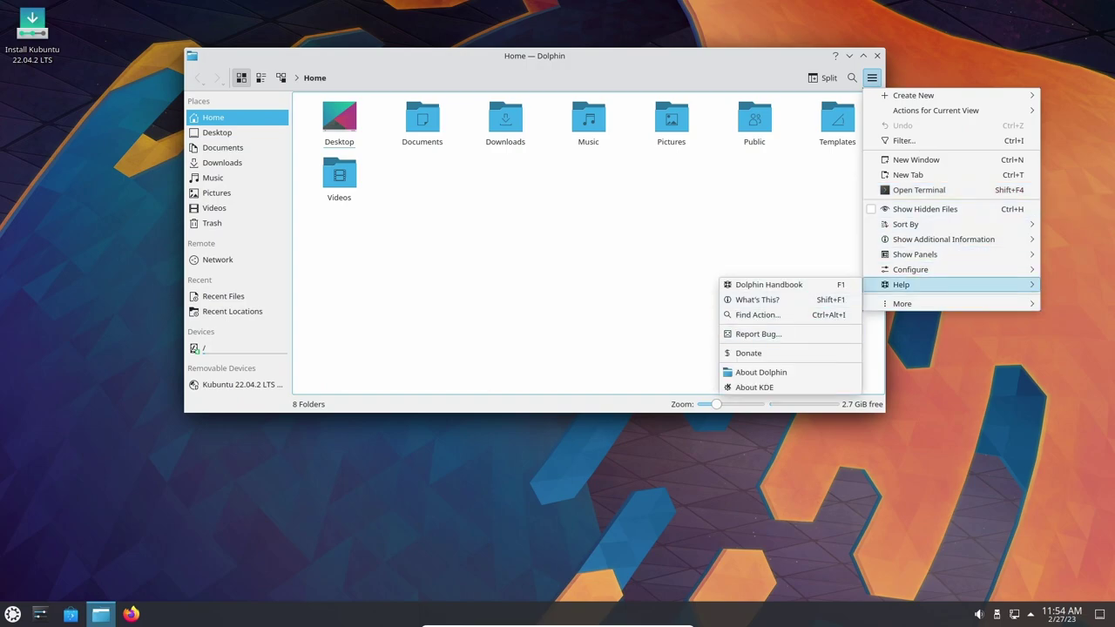
pyautogui.click(754, 387)
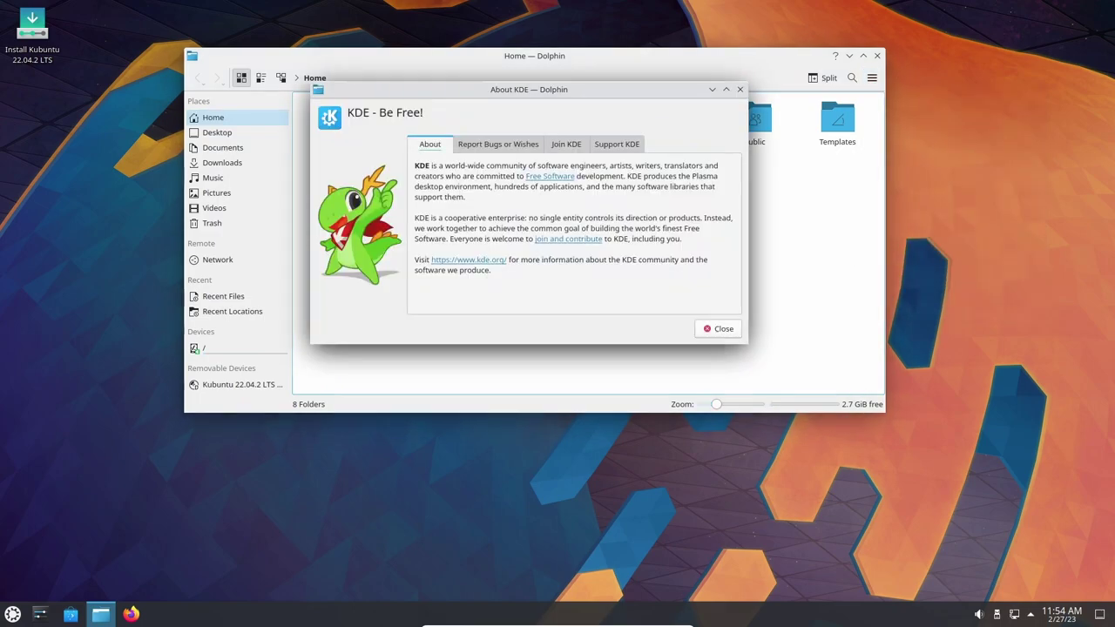